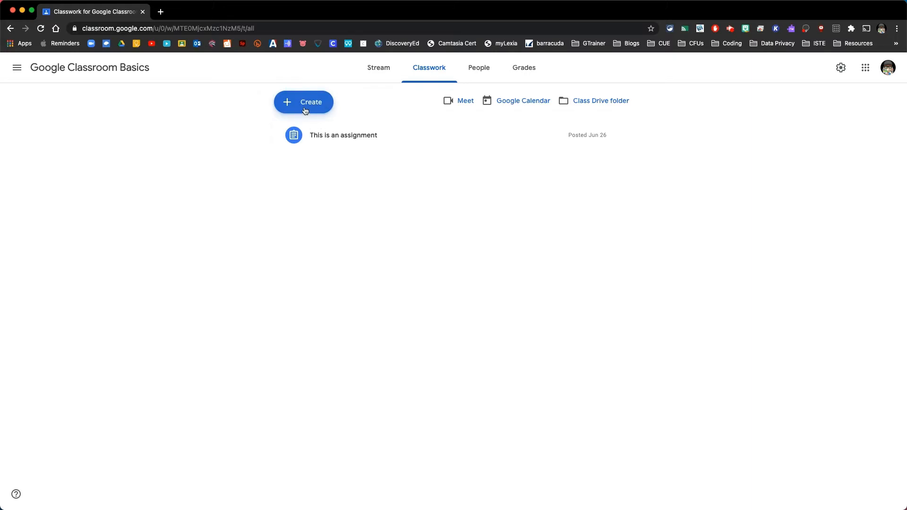
Create a new assignment in the class and title it "demo assignment".
left_click(306, 109)
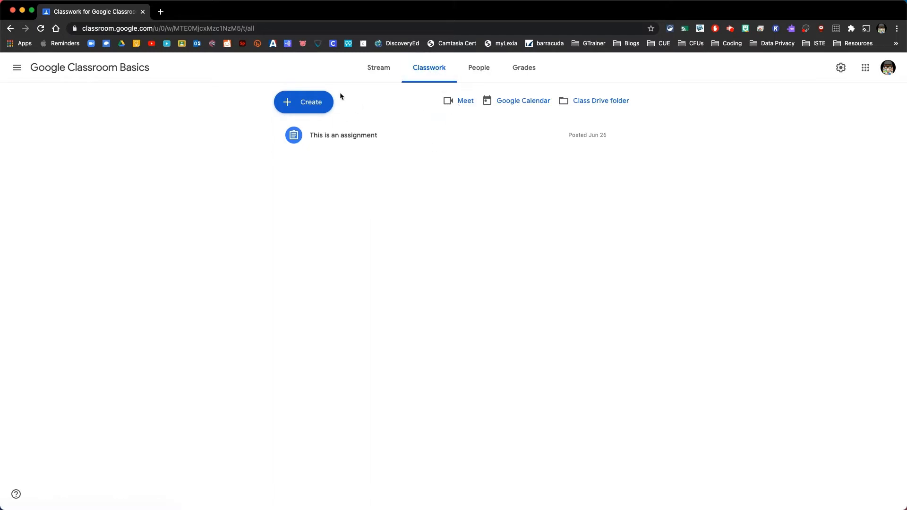
left_click(310, 112)
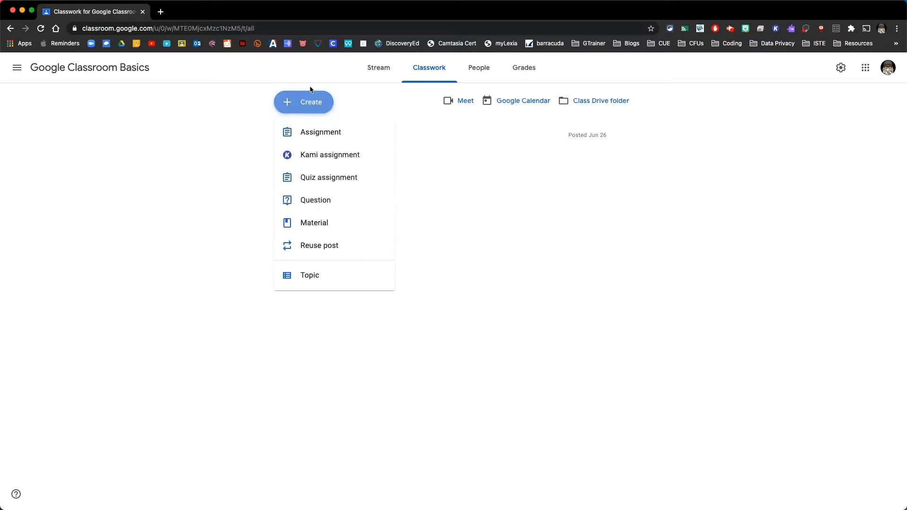
left_click(318, 134)
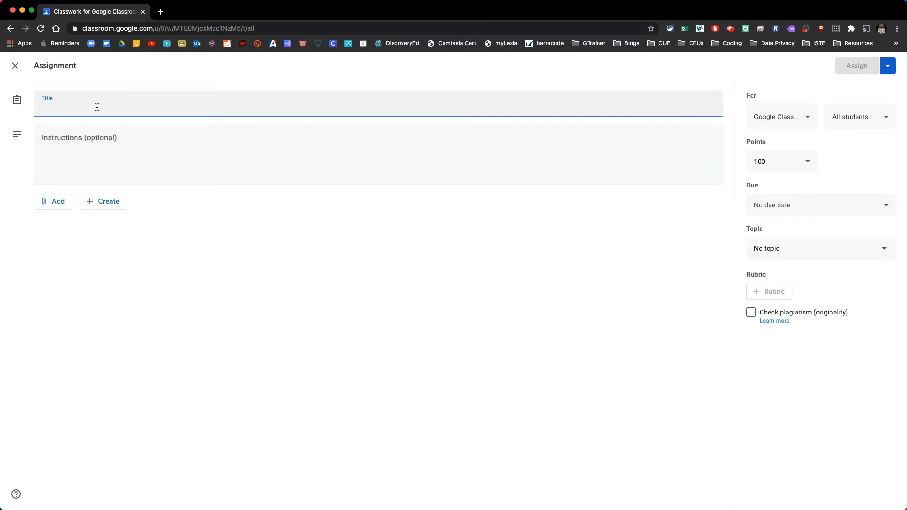
type("demo")
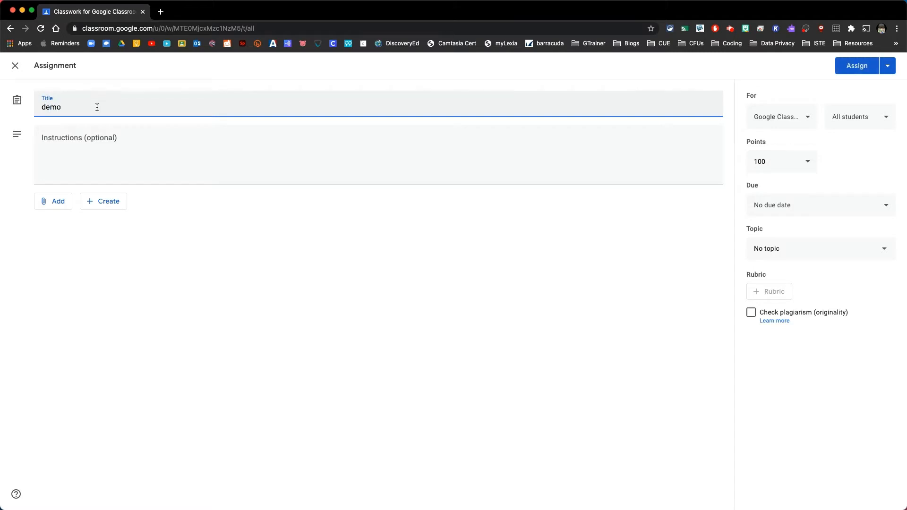
type(" assignment")
left_click(101, 142)
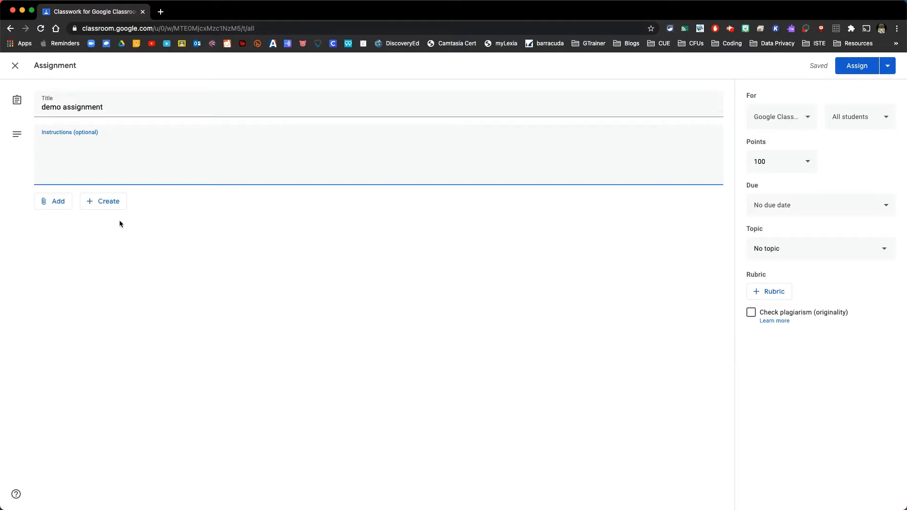
left_click(54, 206)
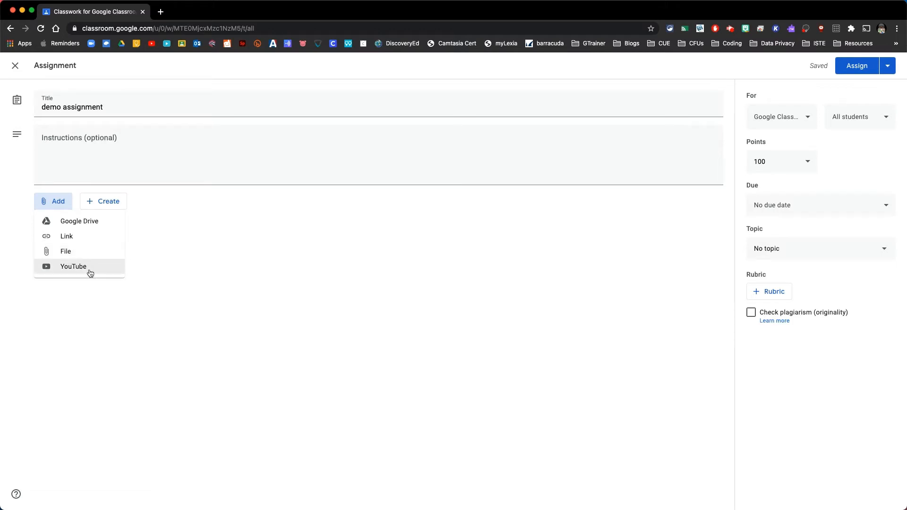
left_click(172, 276)
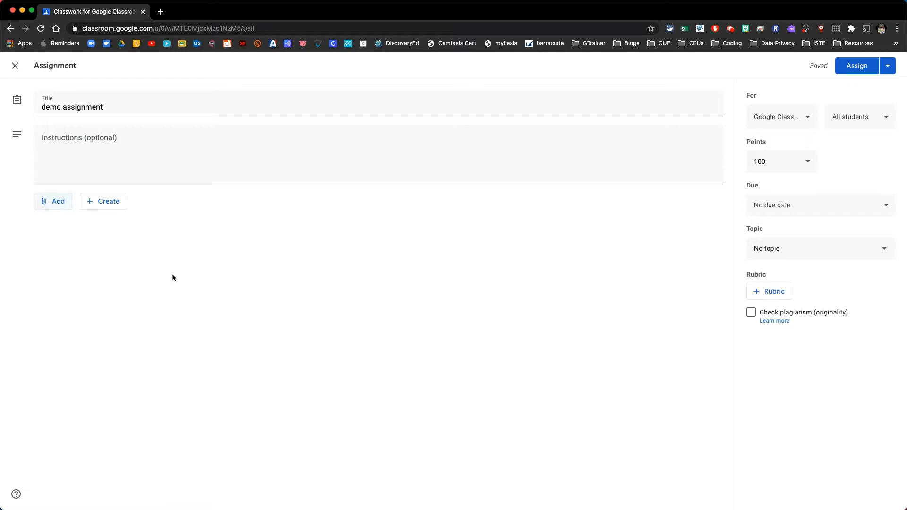
left_click(108, 202)
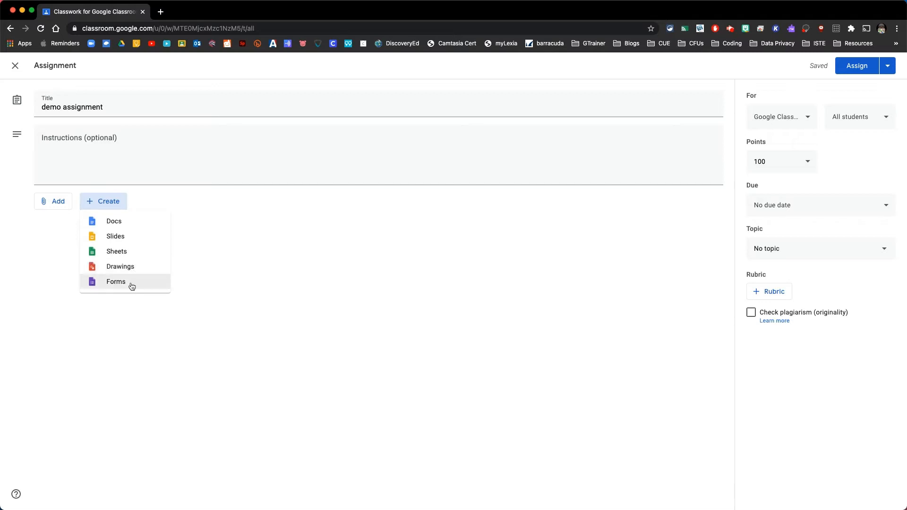
left_click(190, 278)
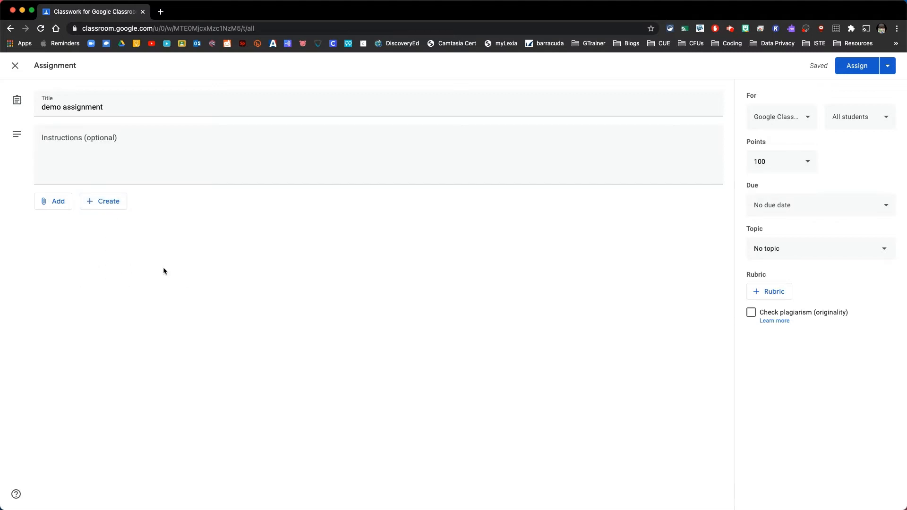
left_click(113, 203)
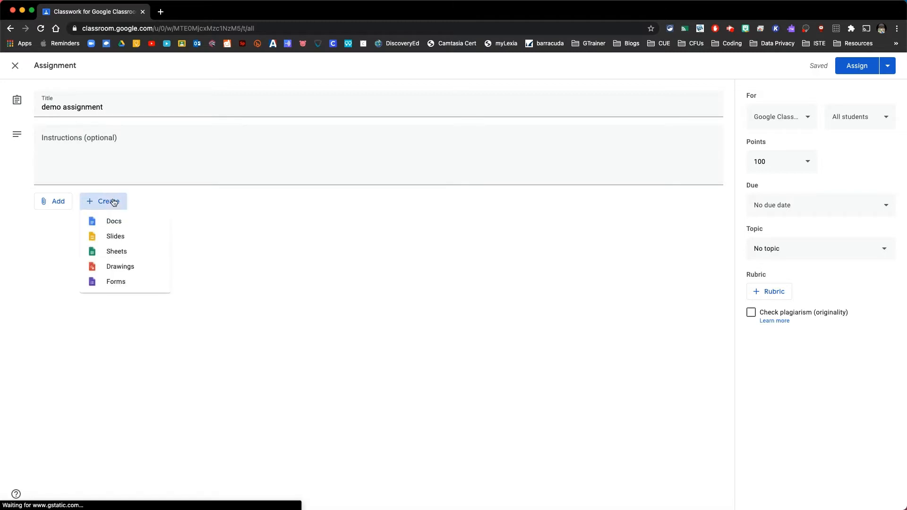
left_click(109, 202)
Search Google Drive for "nat geo", attach the Blank Magazine Template - Nat Geo slides, and make a copy for each student.
left_click(64, 202)
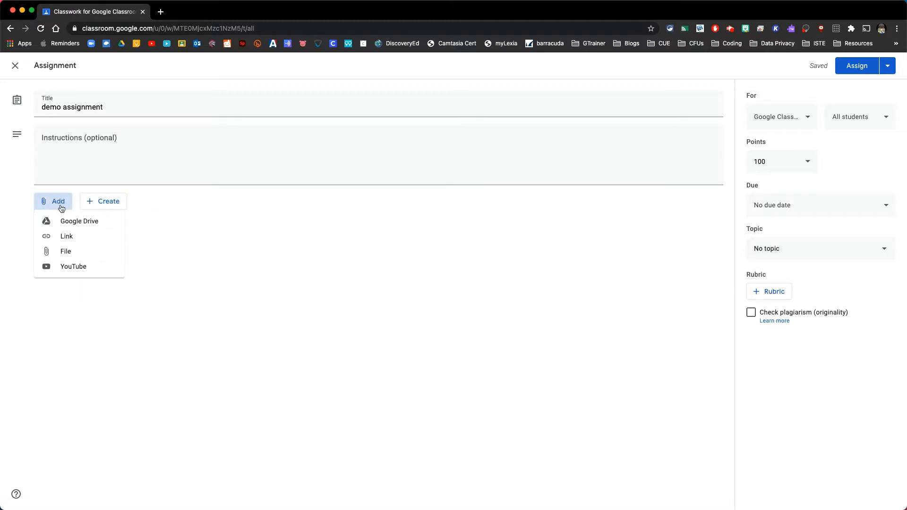
left_click(72, 225)
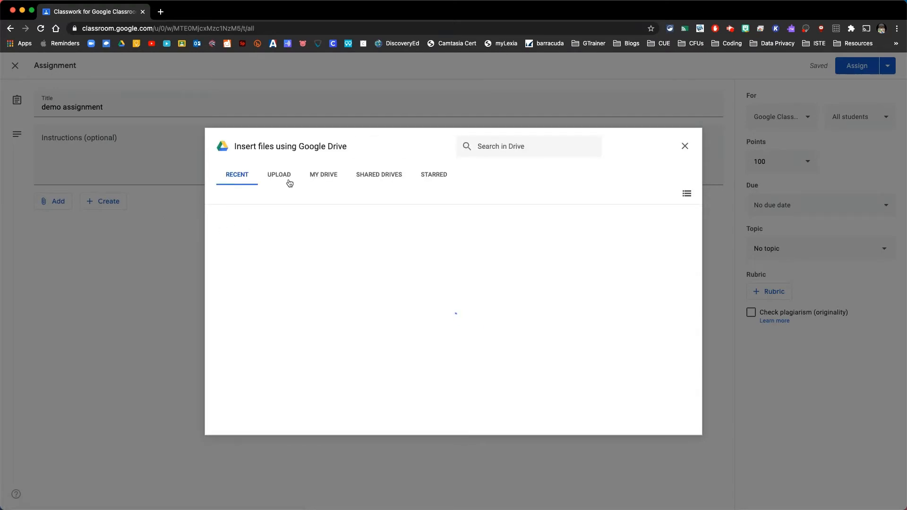
left_click(321, 176)
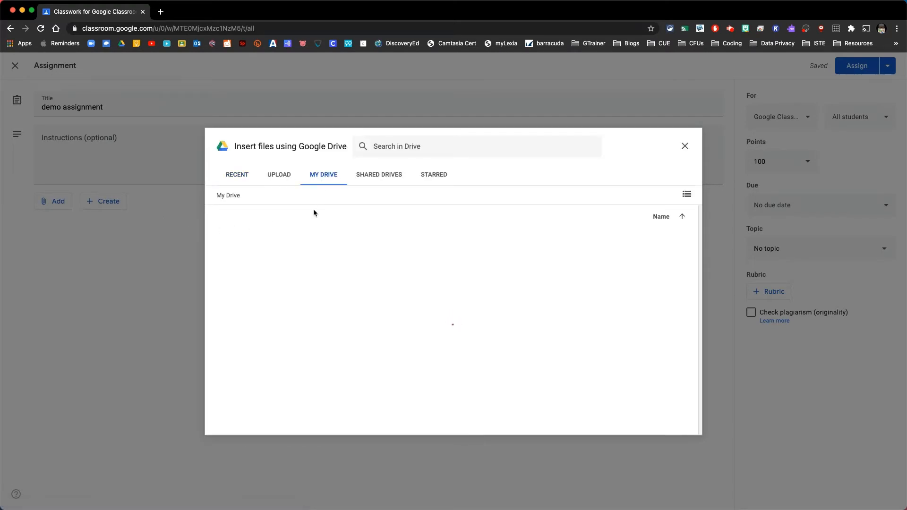
left_click(418, 150)
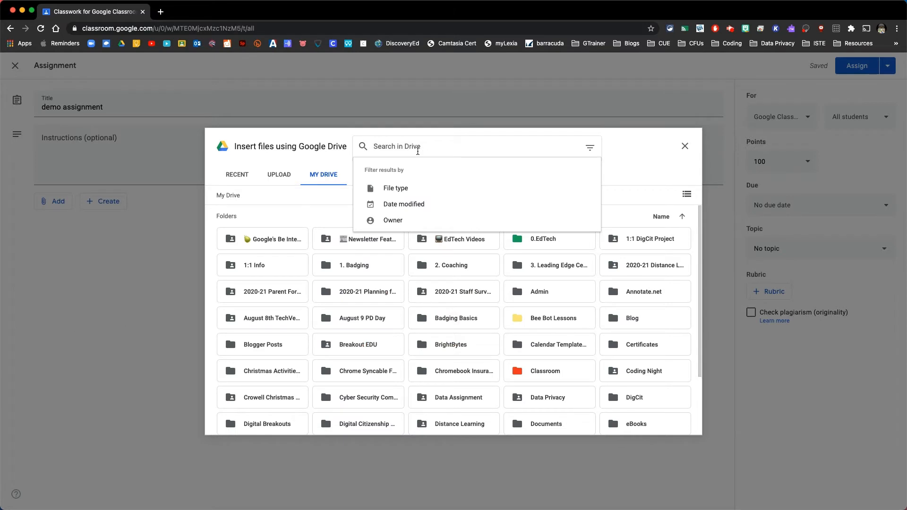
type("nat geo")
key("Return")
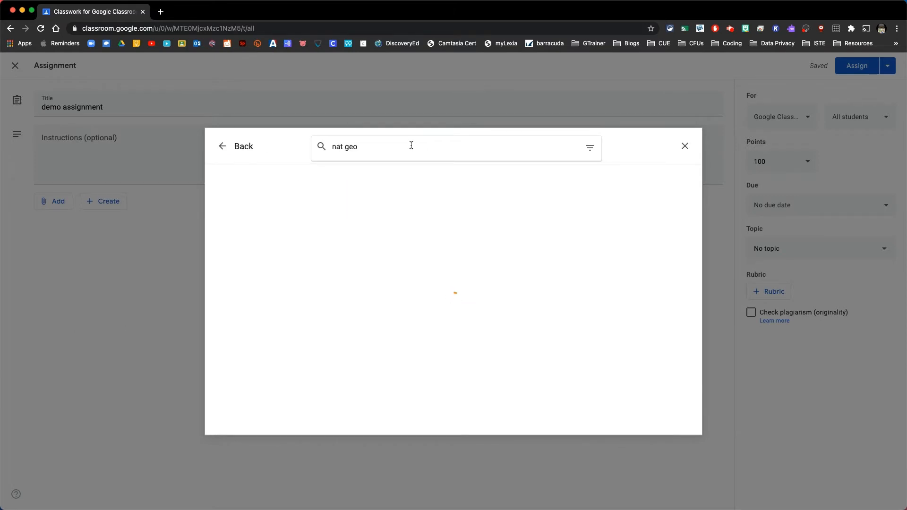
left_click(264, 206)
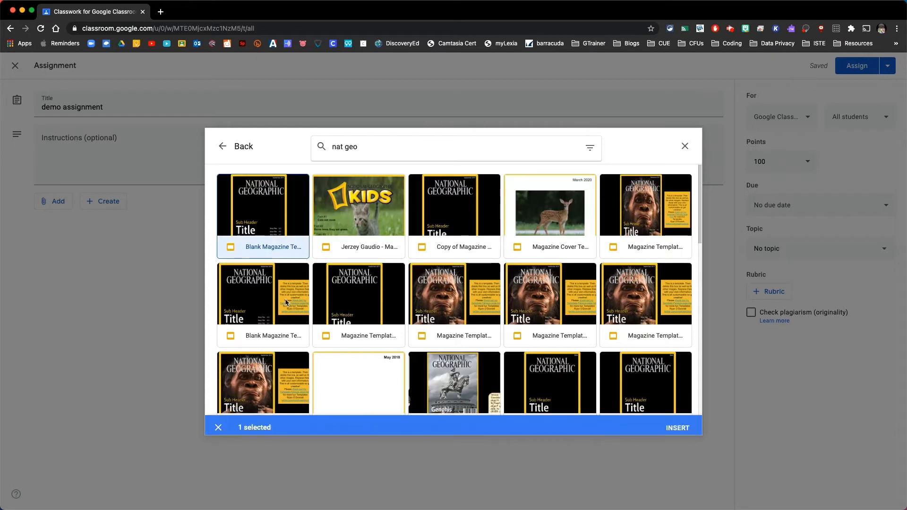
left_click(690, 423)
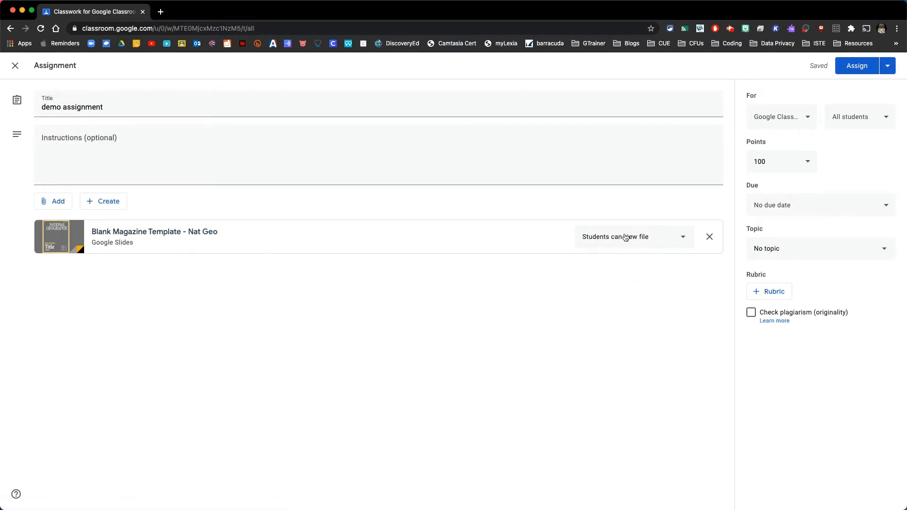
left_click(678, 242)
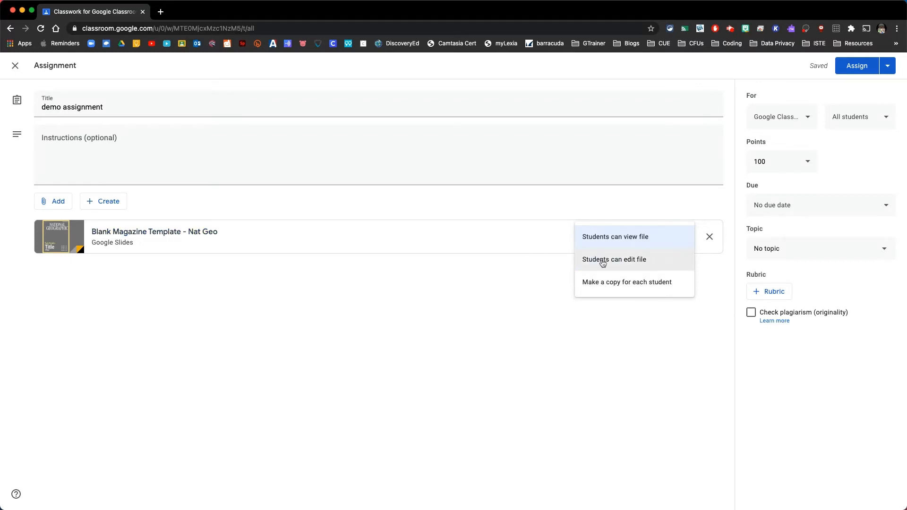
left_click(625, 283)
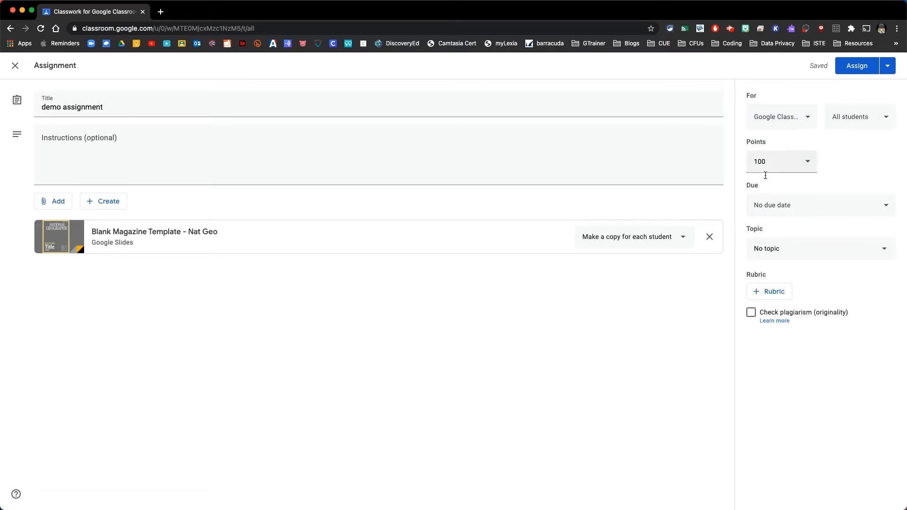
left_click(804, 122)
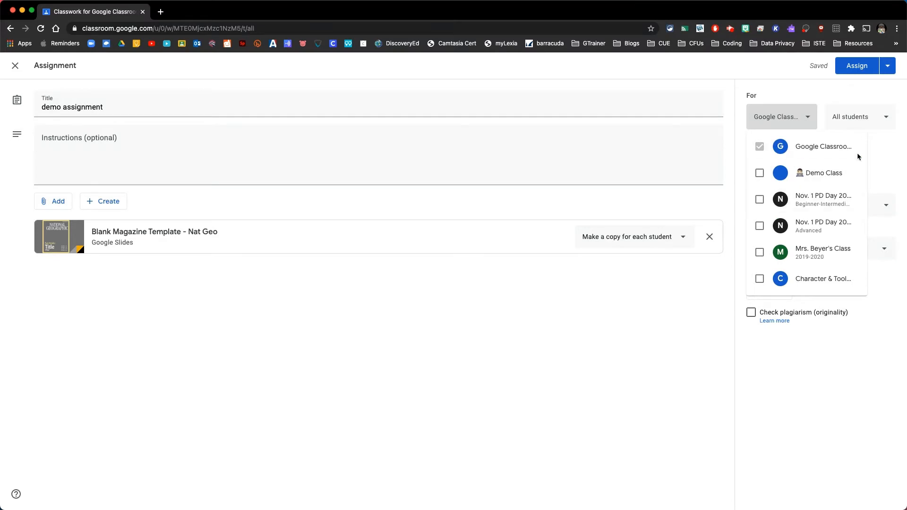
left_click(877, 158)
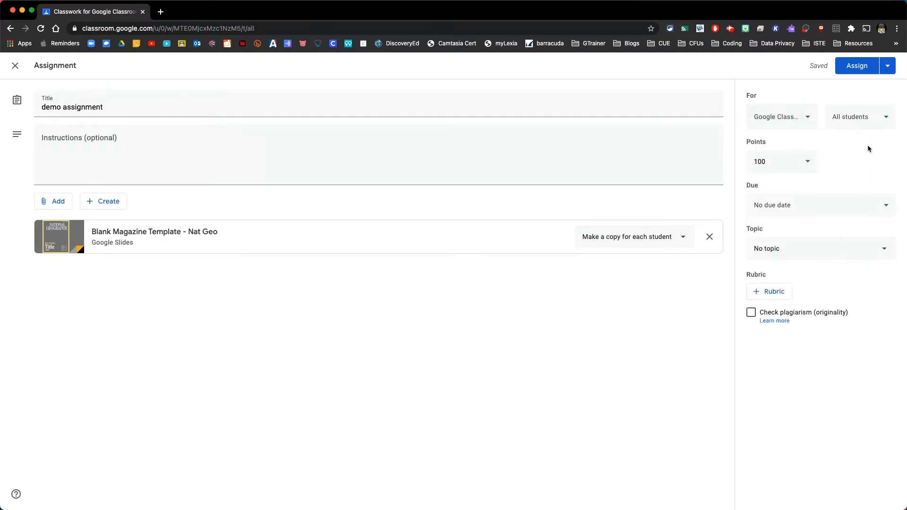
left_click(866, 118)
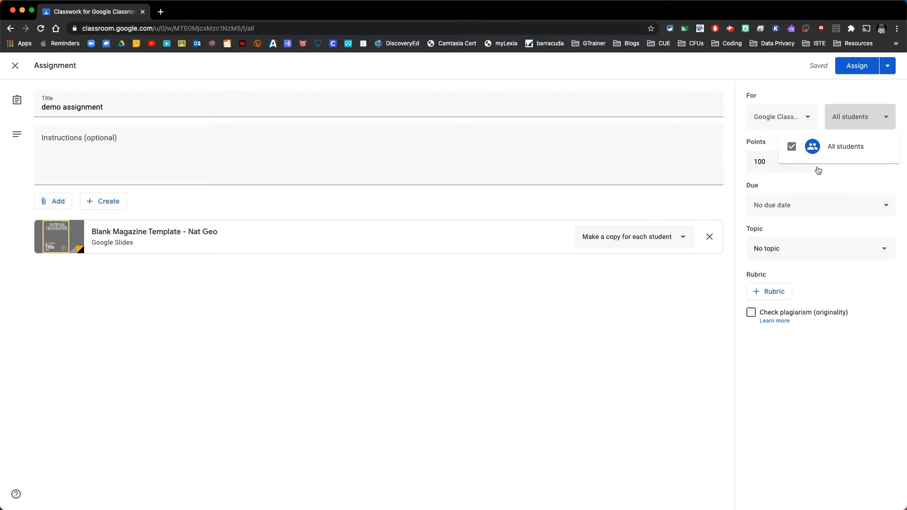
left_click(853, 178)
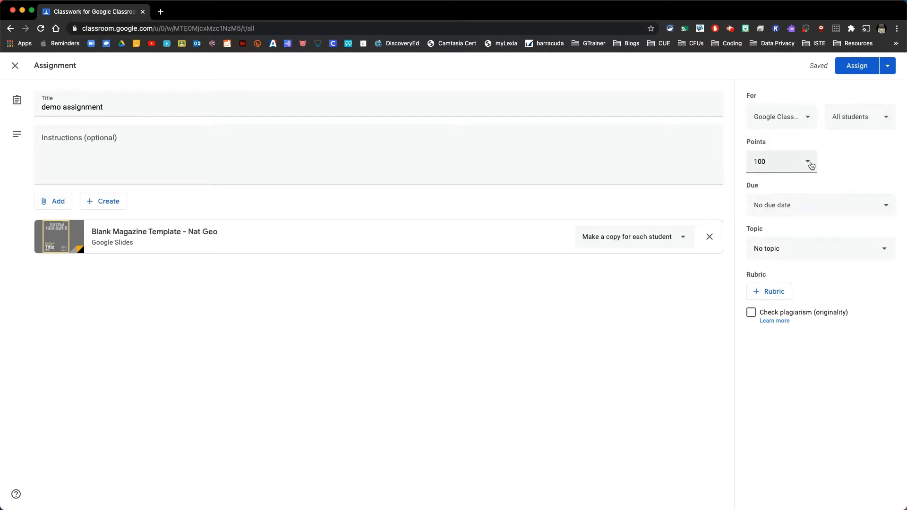
Set the assignment's points to 50.
left_click(792, 162)
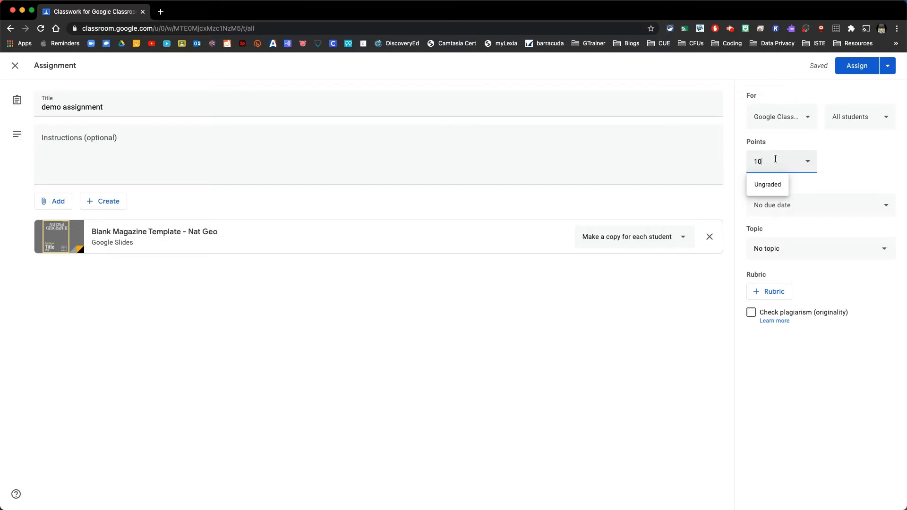
type("50")
left_click(838, 166)
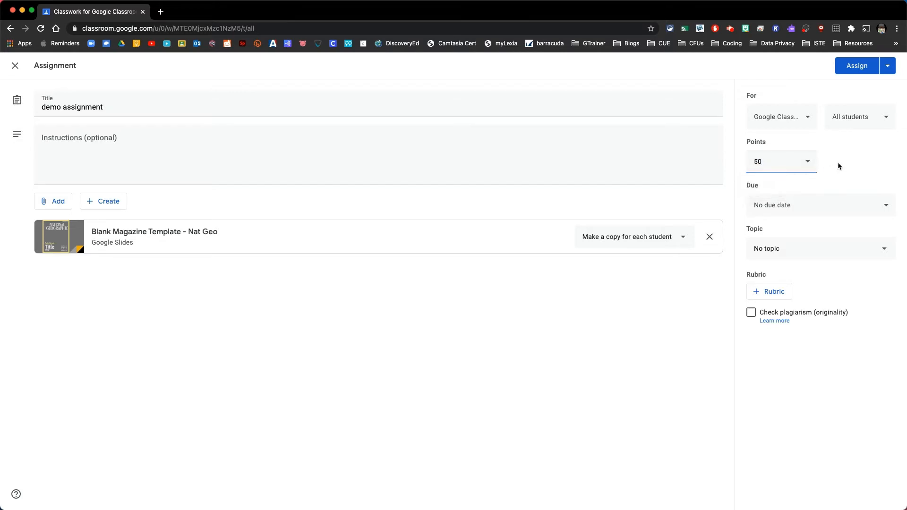
Set the assignment's due date to Aug 7, 2020 and its due time to 3:00 PM.
left_click(858, 205)
left_click(829, 245)
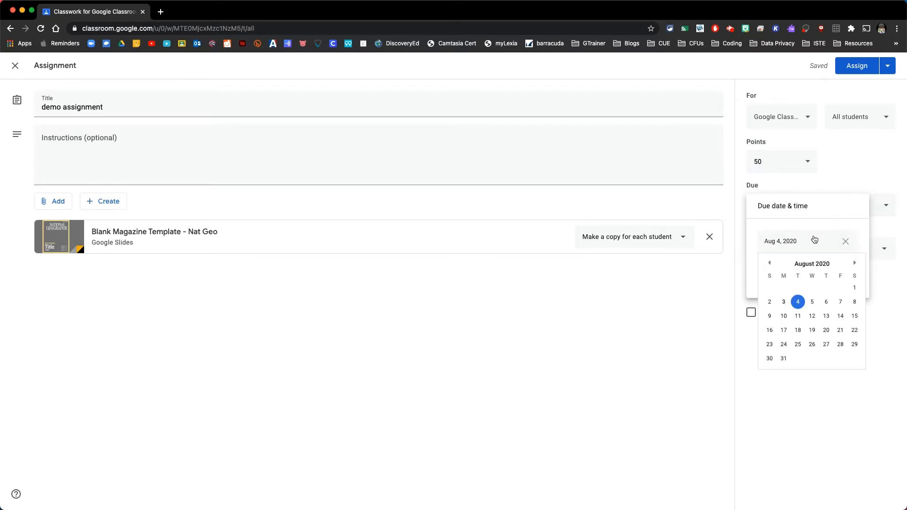
left_click(841, 303)
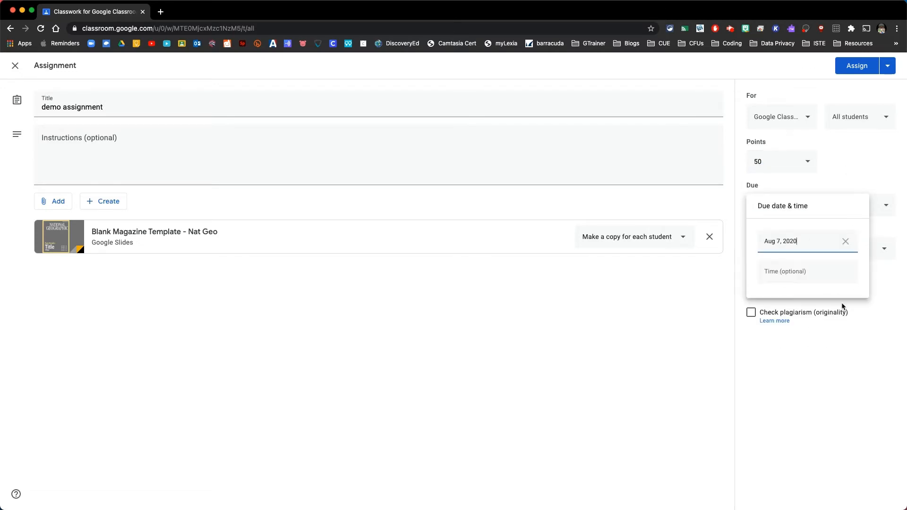
left_click(868, 325)
left_click(821, 205)
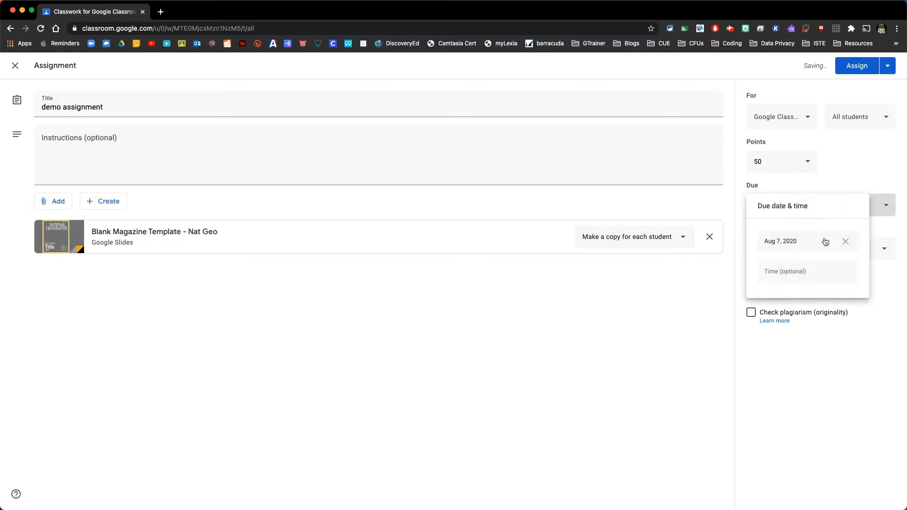
left_click(801, 269)
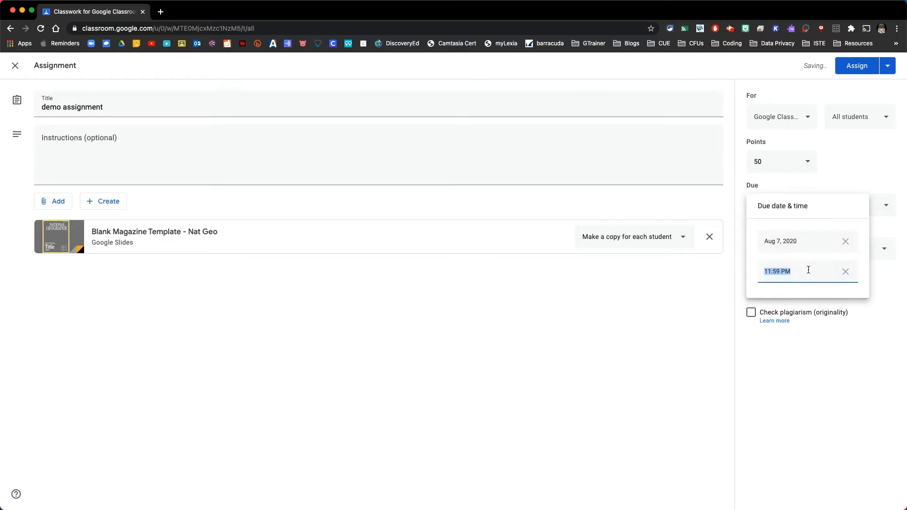
type("3:00PM")
left_click(835, 346)
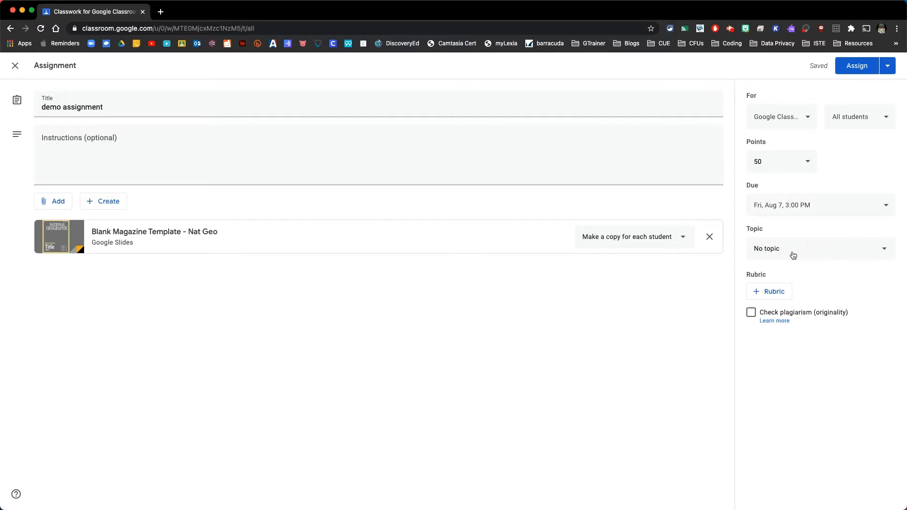
Create a new topic named "Social Studies" for the assignment.
left_click(794, 254)
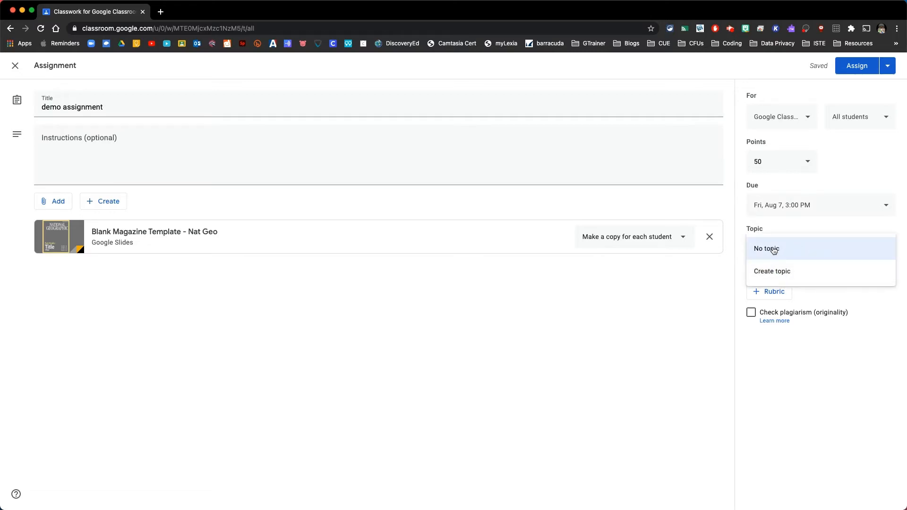
left_click(782, 272)
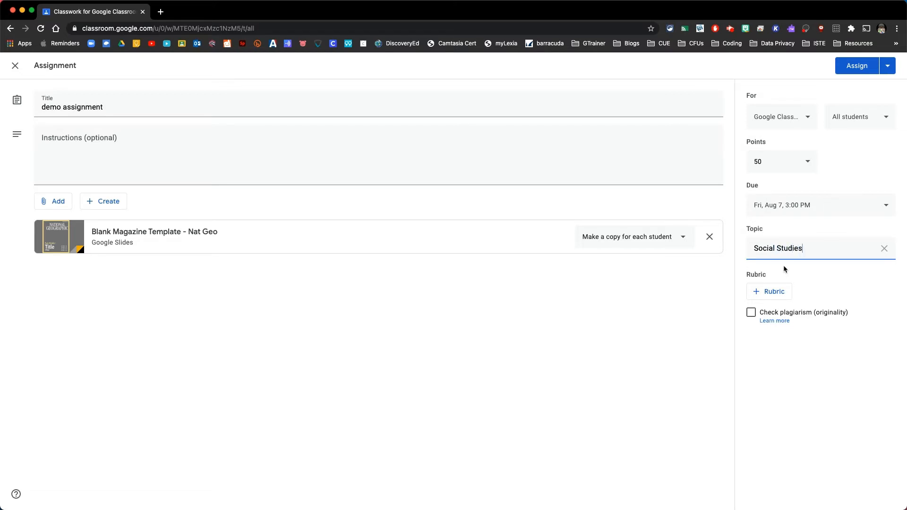
left_click(775, 322)
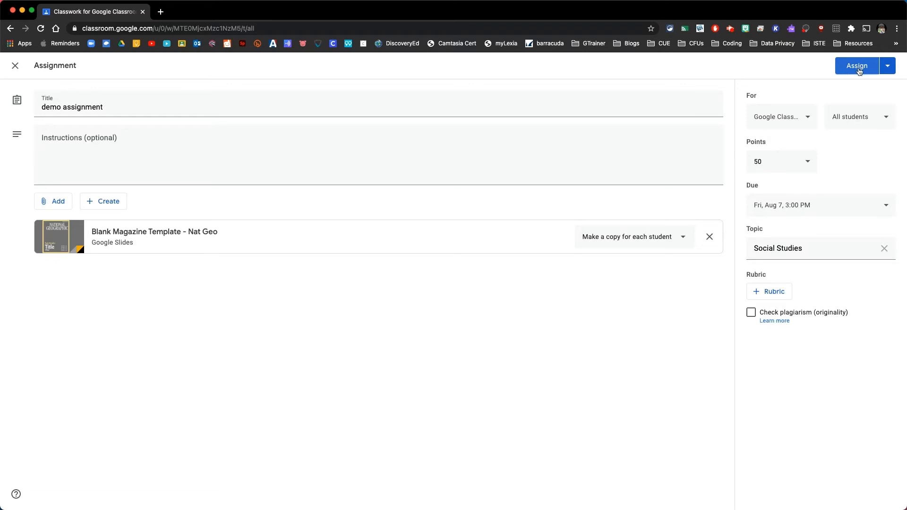
left_click(888, 66)
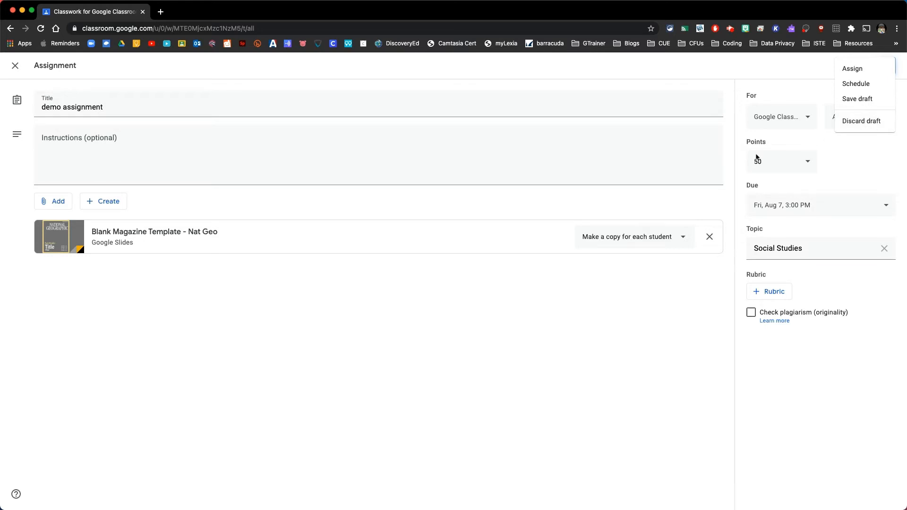
left_click(555, 287)
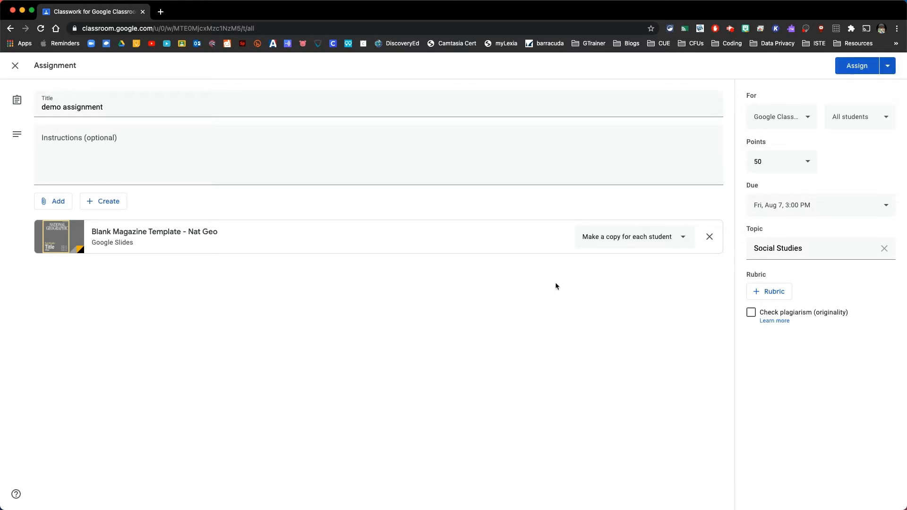
Assign the demo assignment to the class.
left_click(852, 69)
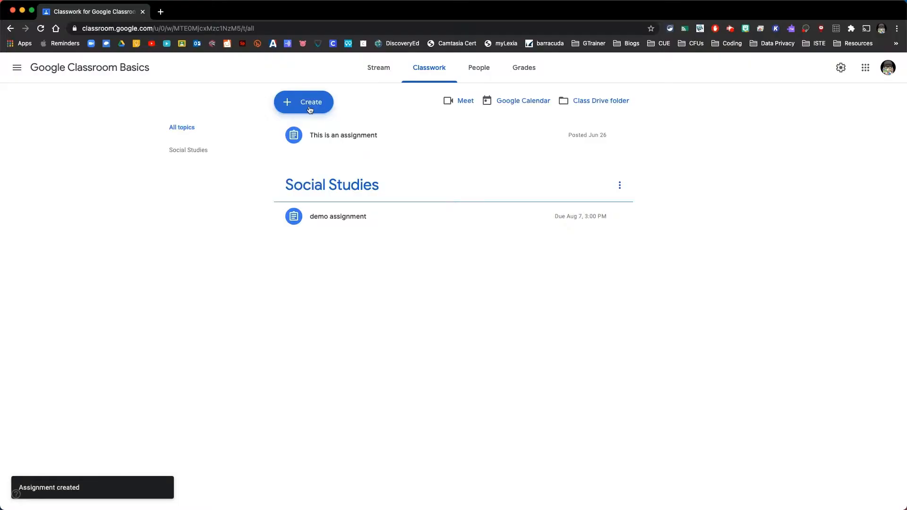
Start a quiz assignment, look at its attached Blank Quiz form, and try the locked mode on Chromebooks option.
left_click(311, 106)
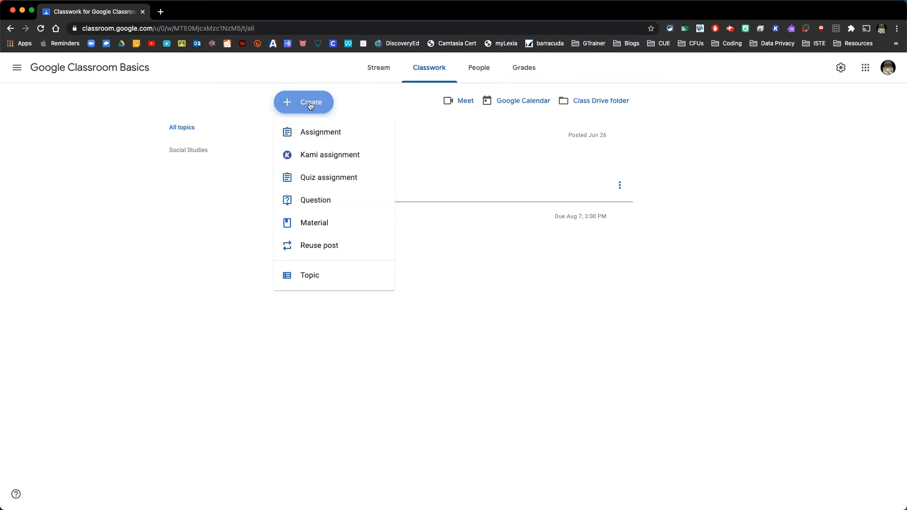
left_click(345, 181)
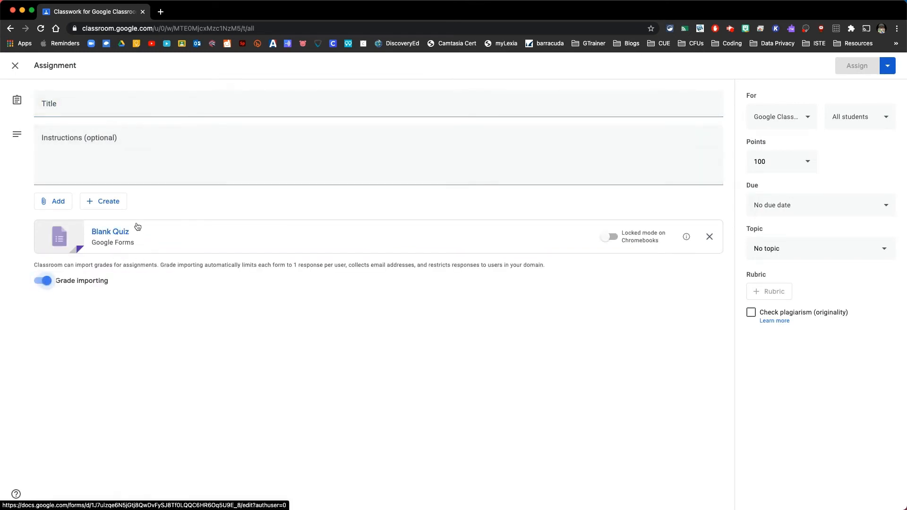
left_click(108, 233)
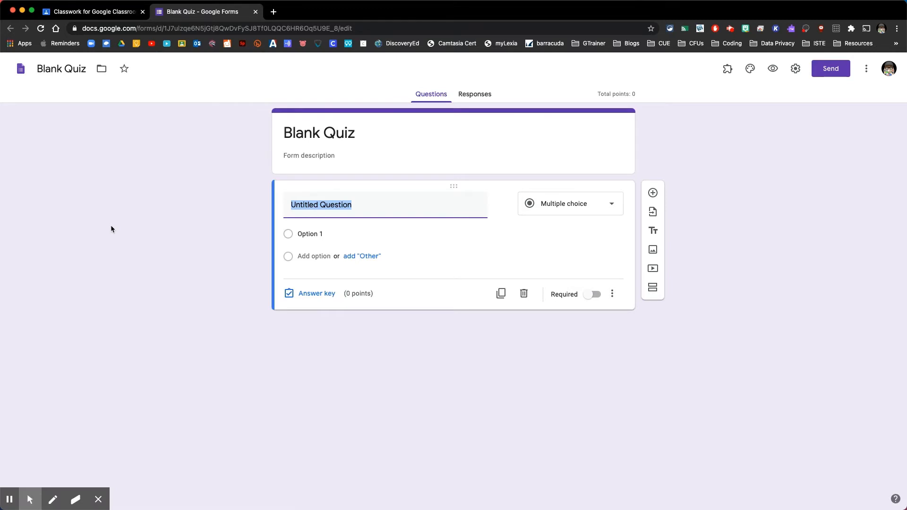
left_click(110, 13)
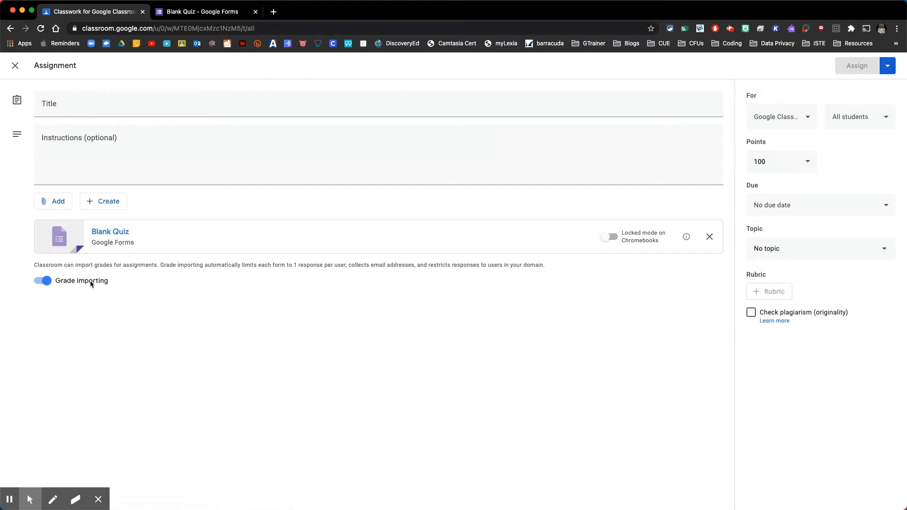
left_click(610, 237)
mouse_move(686, 237)
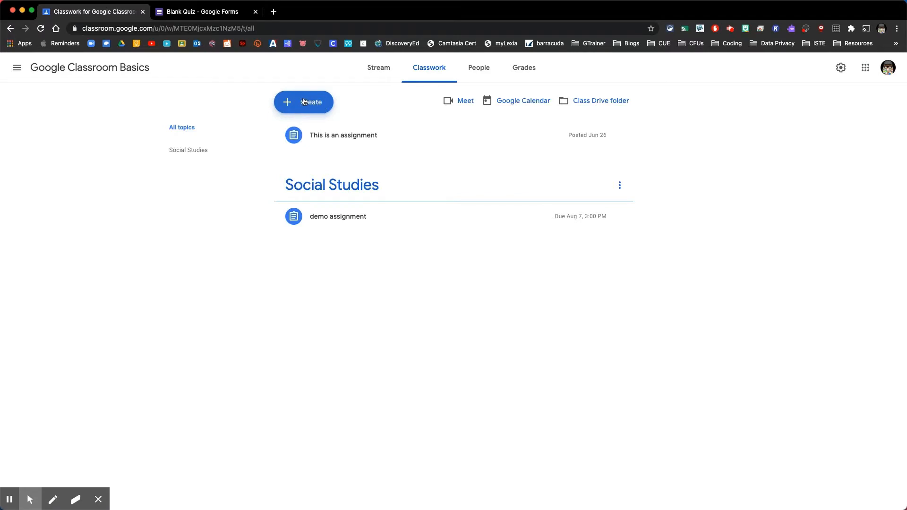
Create a question post titled "Here is my question?" with the Short answer type.
left_click(309, 103)
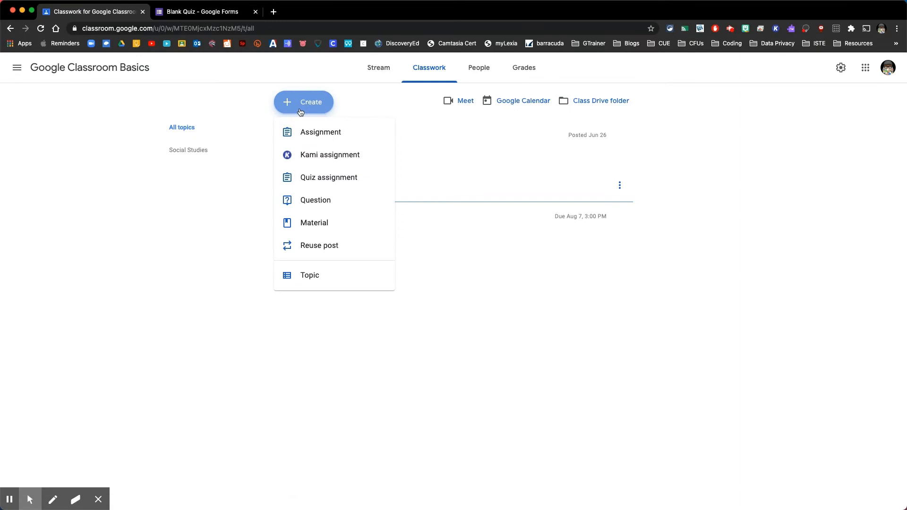
left_click(301, 199)
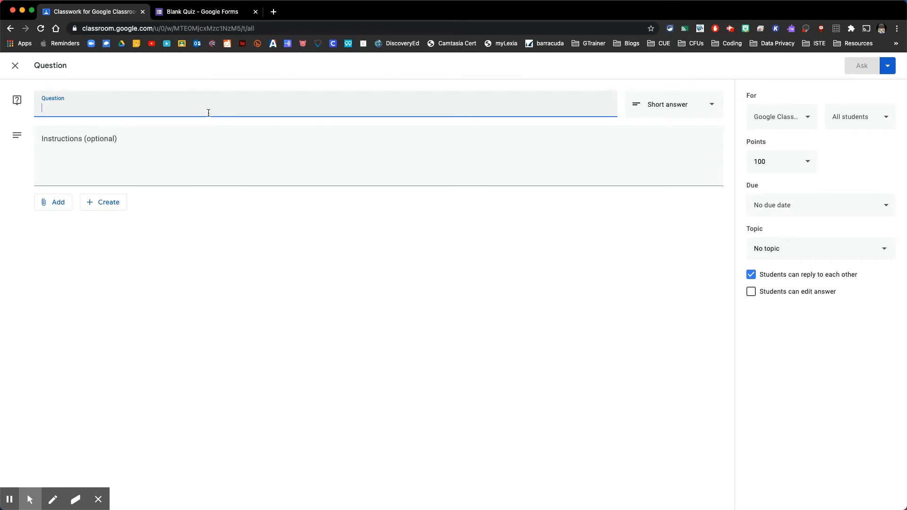
type("Here is ")
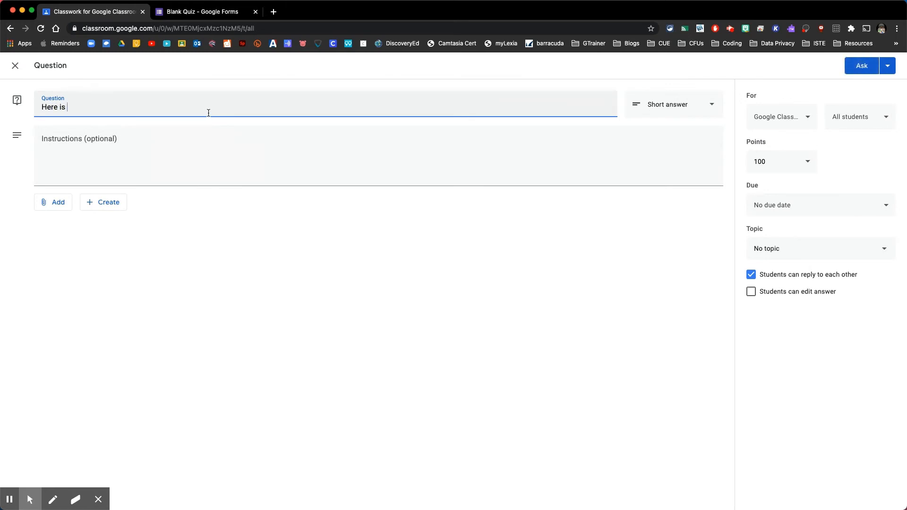
type("my question?")
left_click(707, 112)
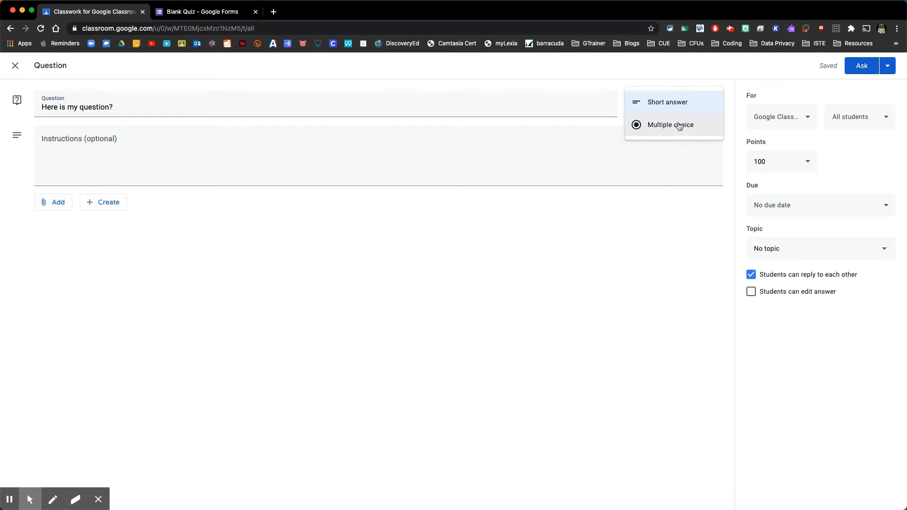
left_click(671, 105)
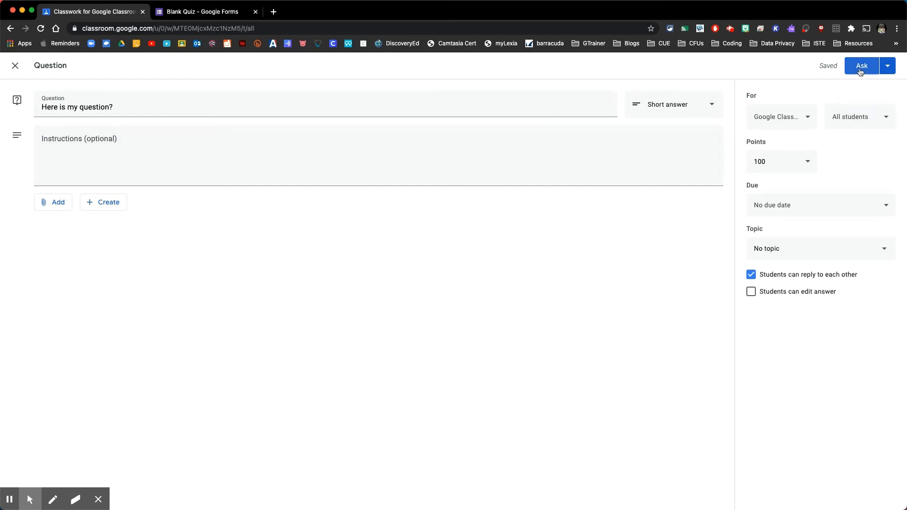
Schedule the question for Aug 6, 2020 at 8:00 AM.
left_click(885, 68)
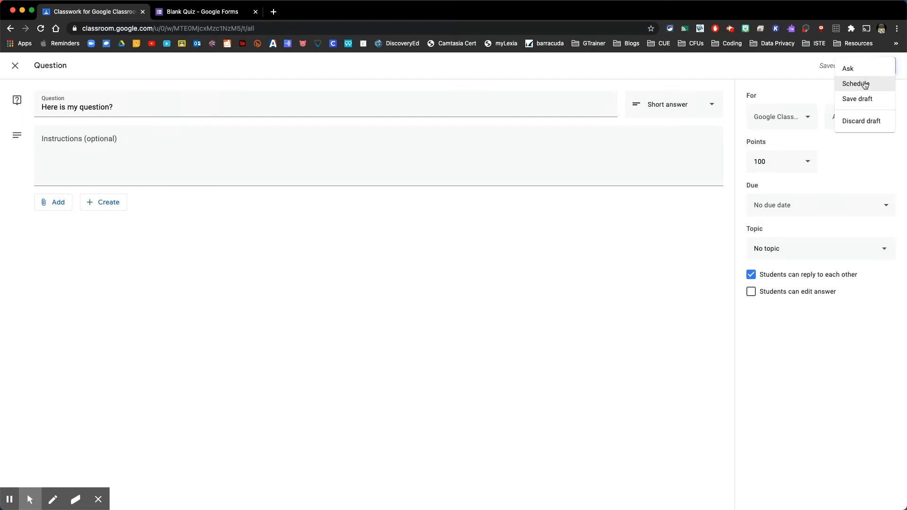
left_click(865, 84)
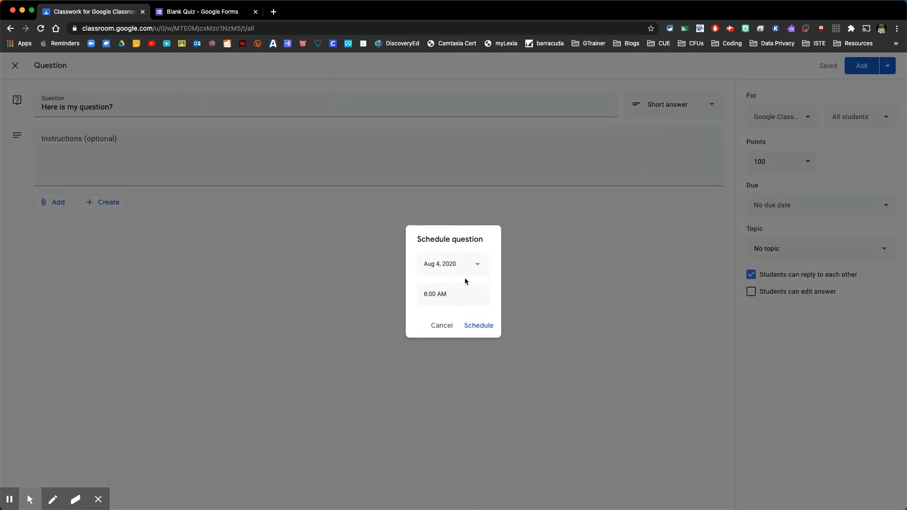
left_click(479, 266)
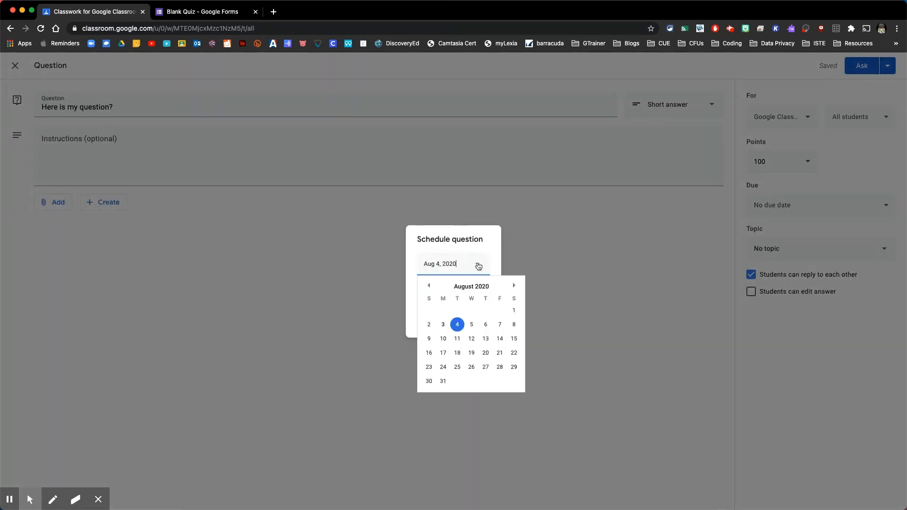
left_click(486, 325)
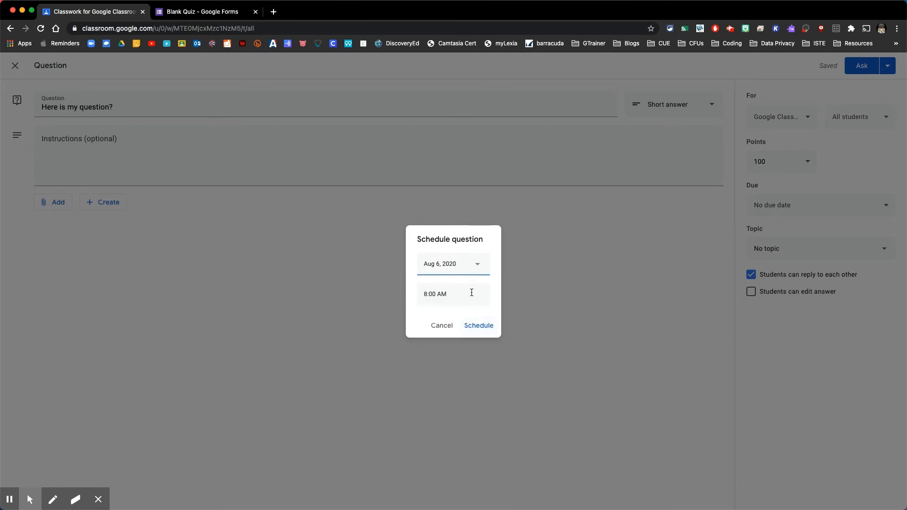
left_click(484, 325)
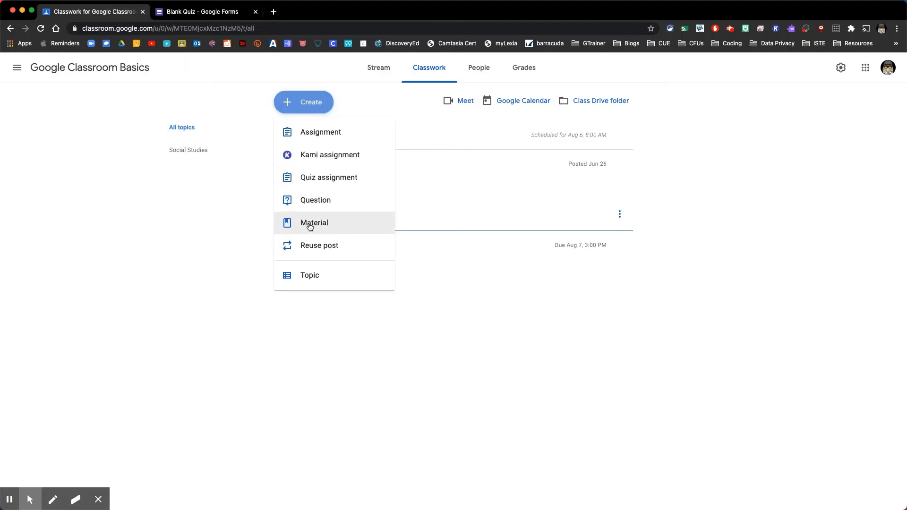
Create a material post titled "Mission Materials" and check the available attachment types.
left_click(310, 226)
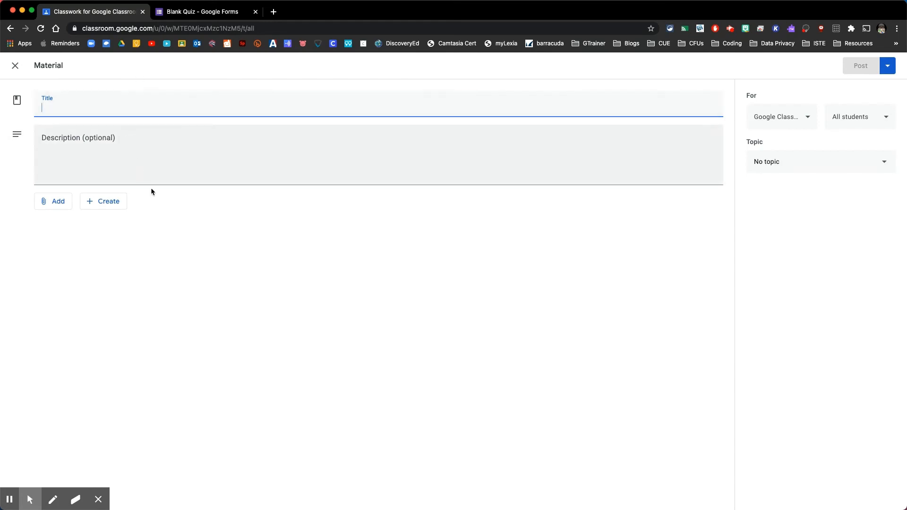
left_click(55, 202)
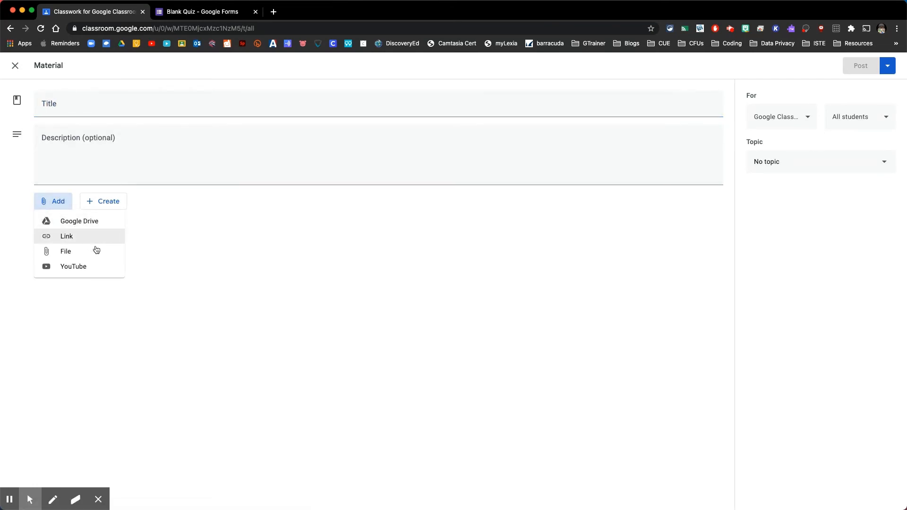
left_click(196, 240)
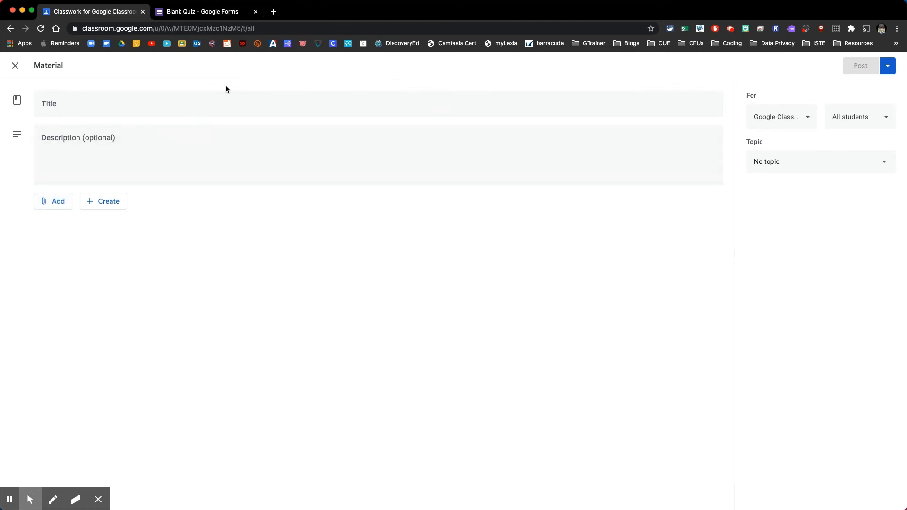
left_click(228, 102)
type("Mi")
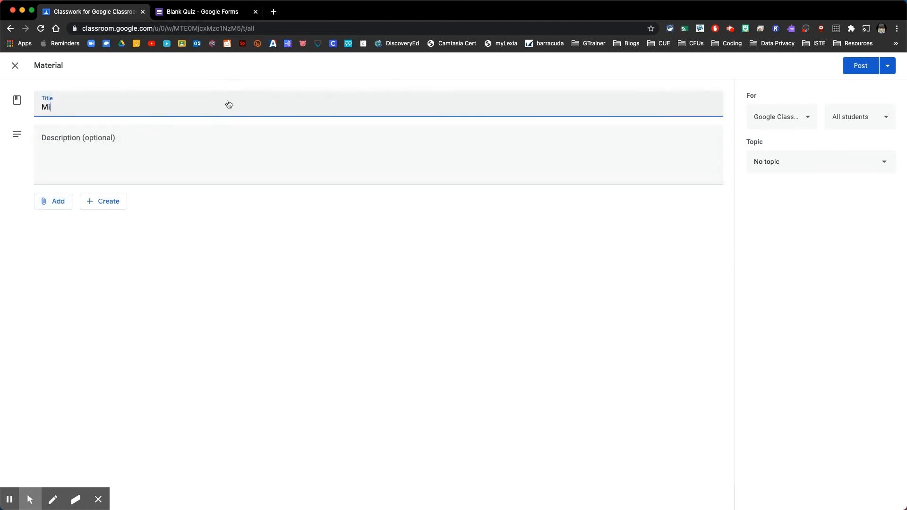
type("ssion Materials")
left_click(60, 203)
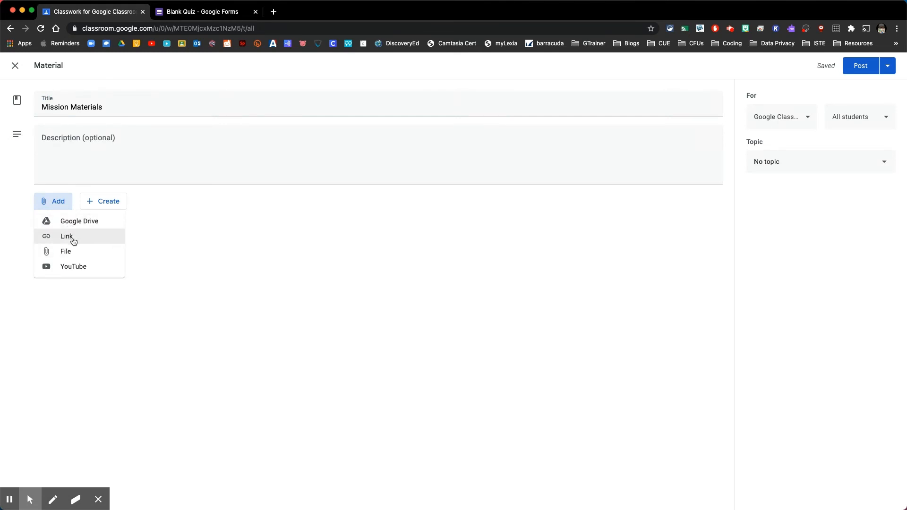
left_click(463, 168)
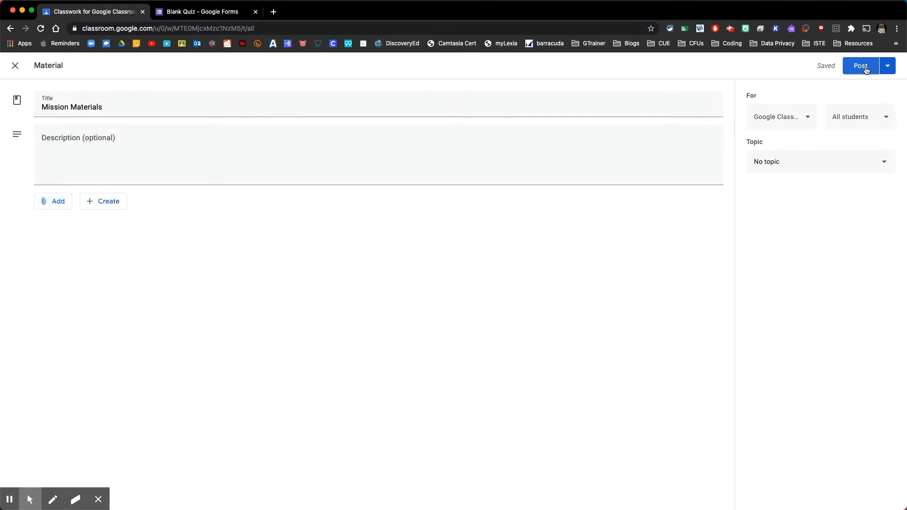
Put the material under a new topic named "Class Materials" and post it.
left_click(786, 166)
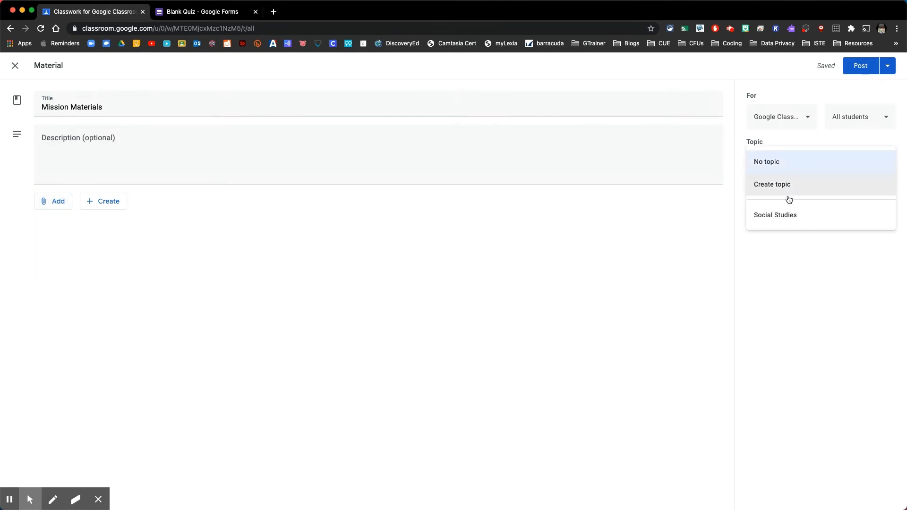
left_click(785, 187)
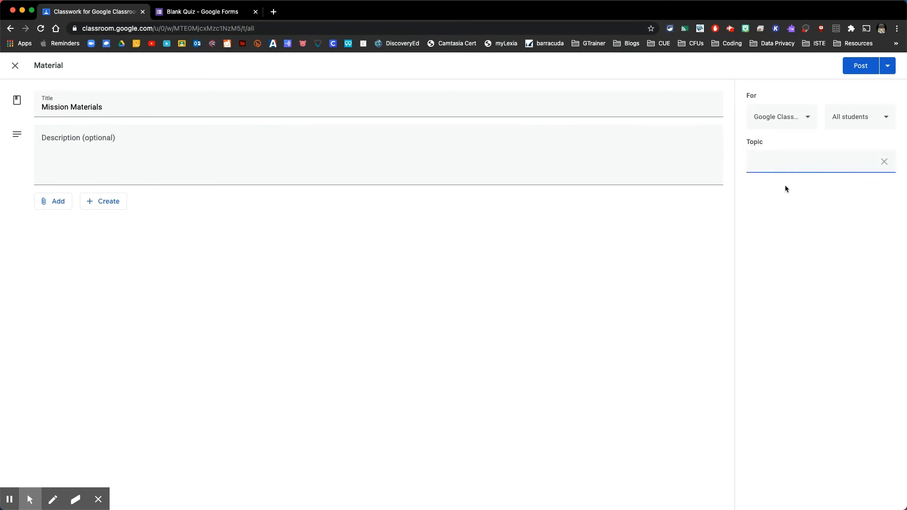
type("Class Materials")
left_click(855, 66)
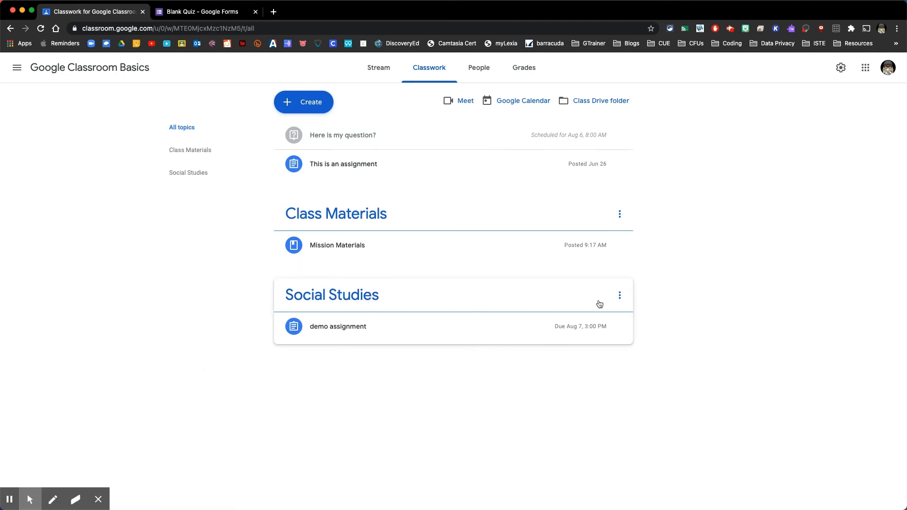
Move the Social Studies topic above Class Materials and view each topic's posts on its own.
left_click_drag(438, 296, 439, 205)
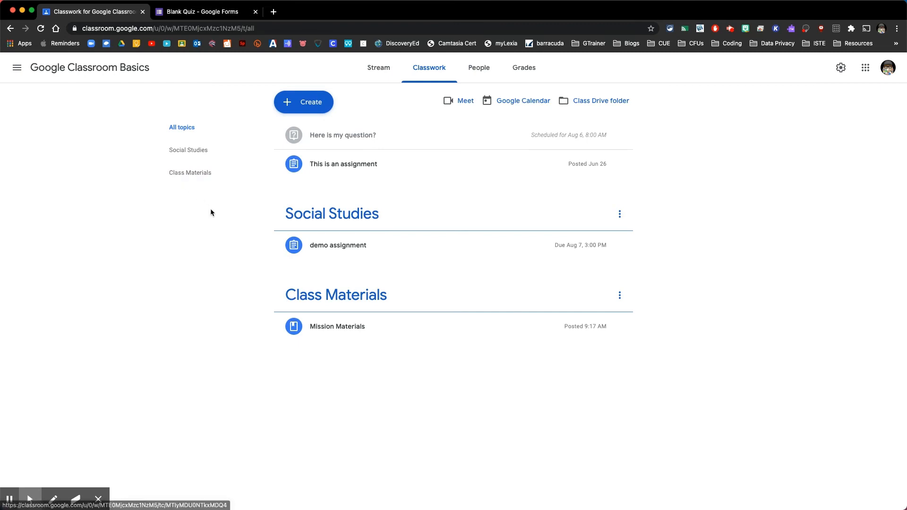
left_click(180, 151)
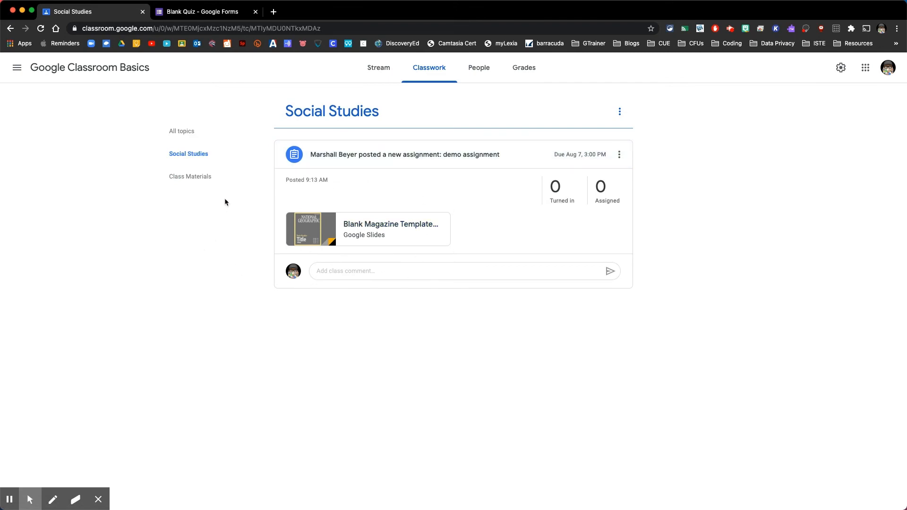
left_click(187, 185)
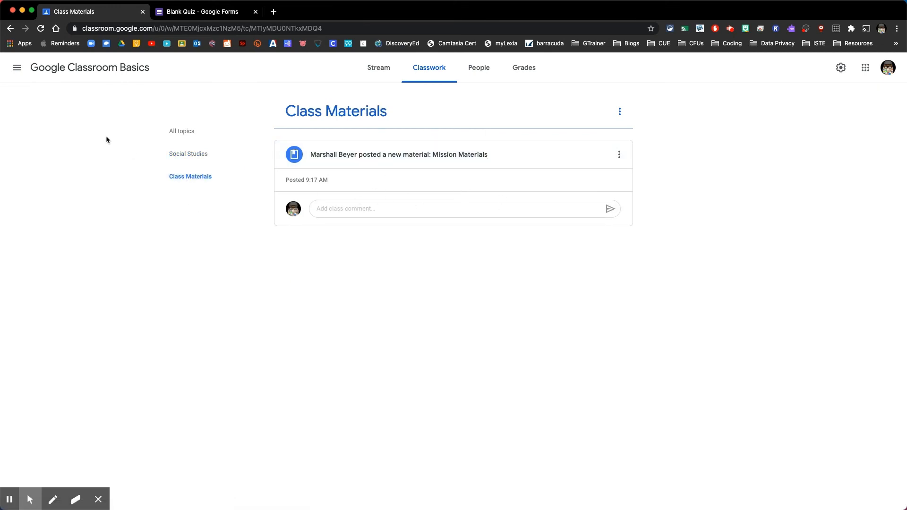
left_click(184, 138)
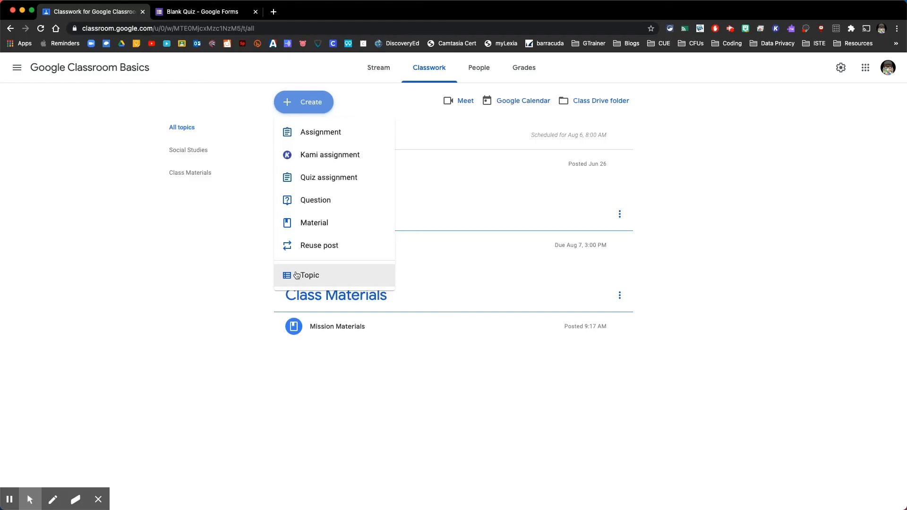
Add two new classwork topics named "ELA" and "Math".
left_click(324, 279)
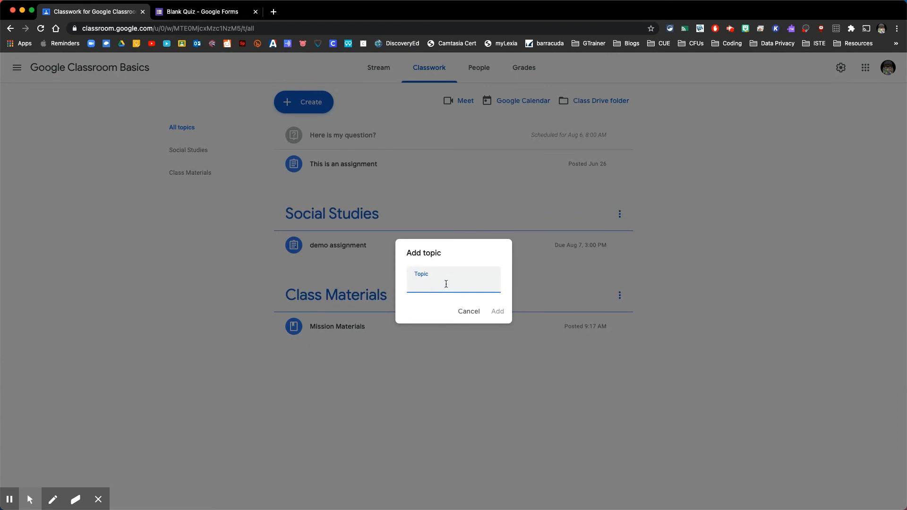
type("ELA")
key("Return")
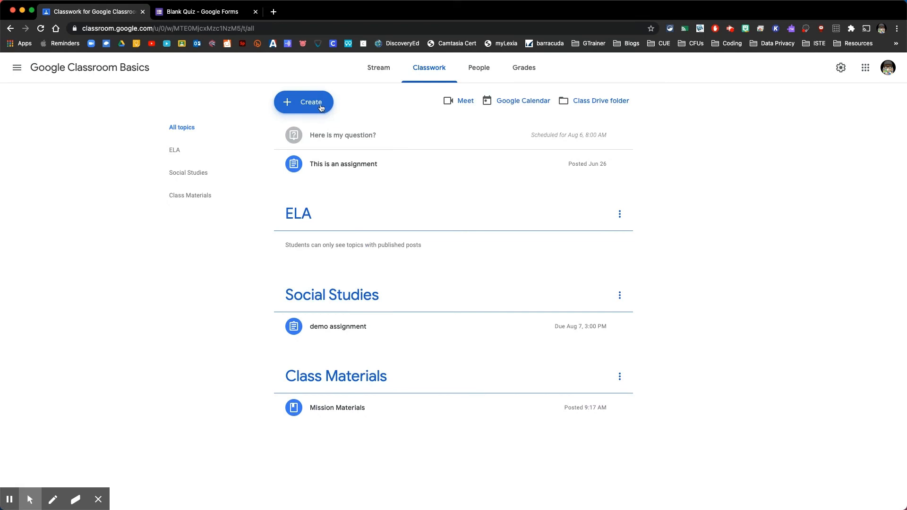
left_click(320, 108)
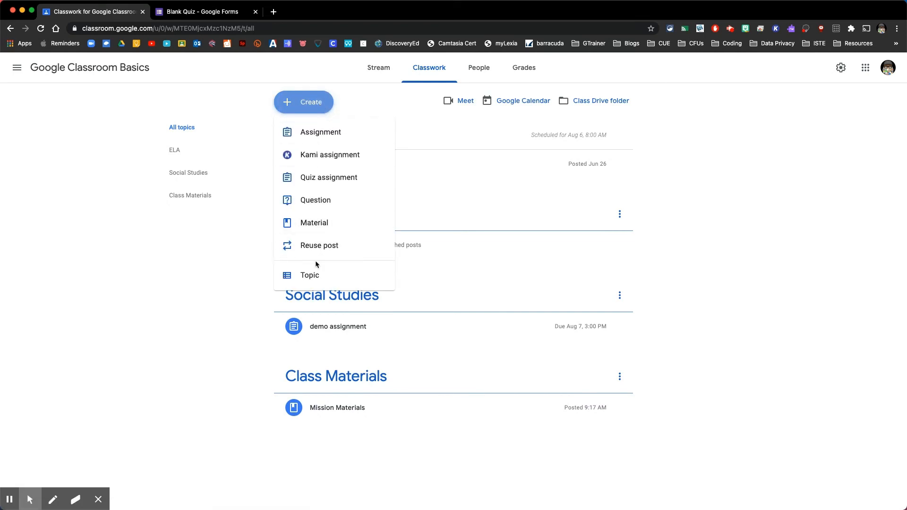
left_click(320, 278)
type("Math")
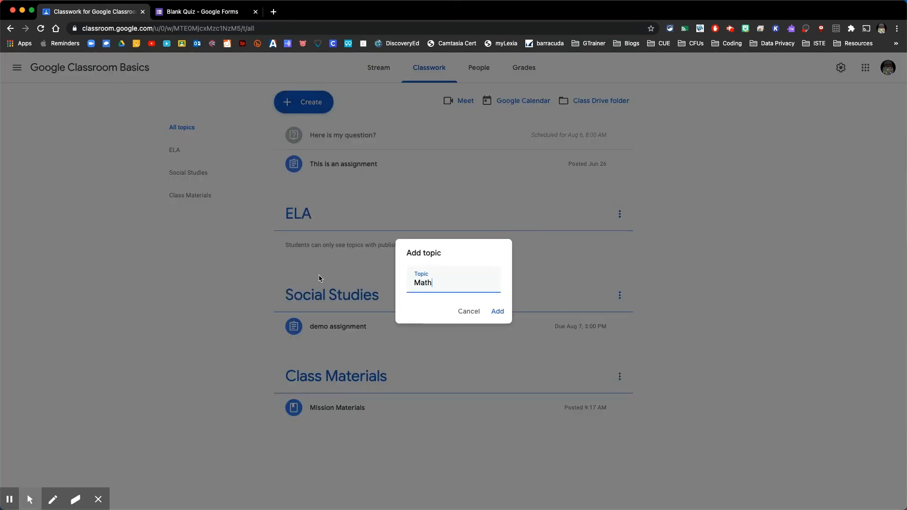
key("Return")
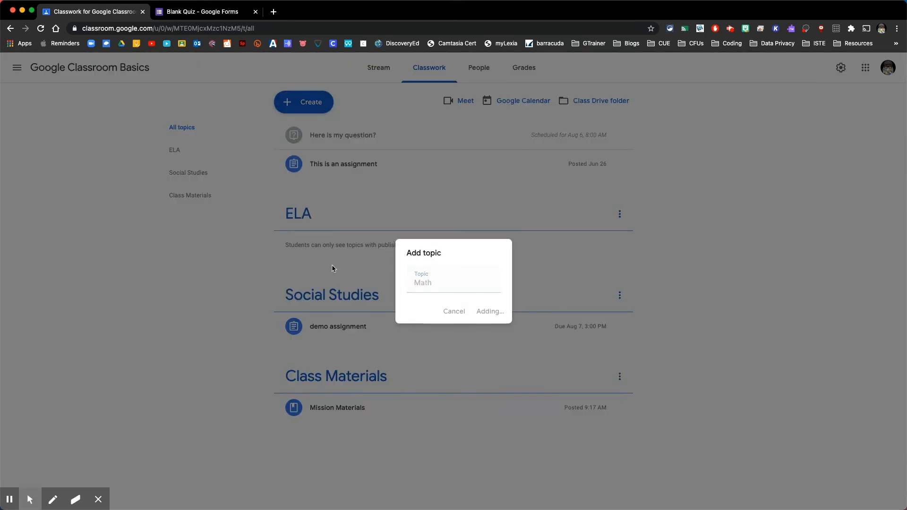
scroll(357, 315, "down", 1)
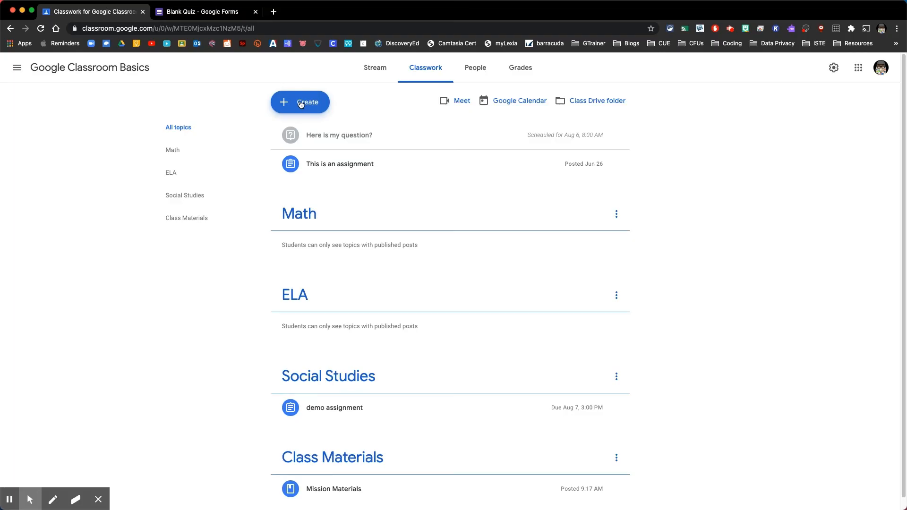
Start reusing an existing post and look through the class list to choose Demo Class as its source.
left_click(300, 105)
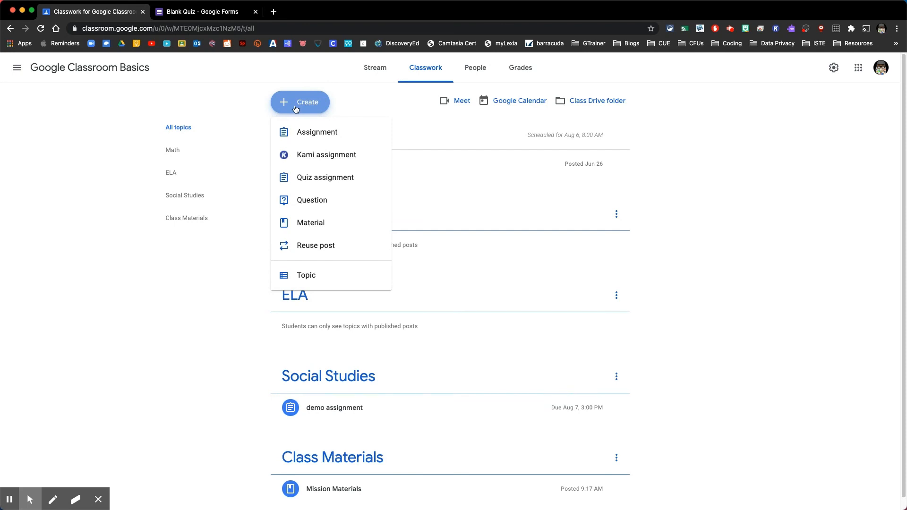
left_click(312, 246)
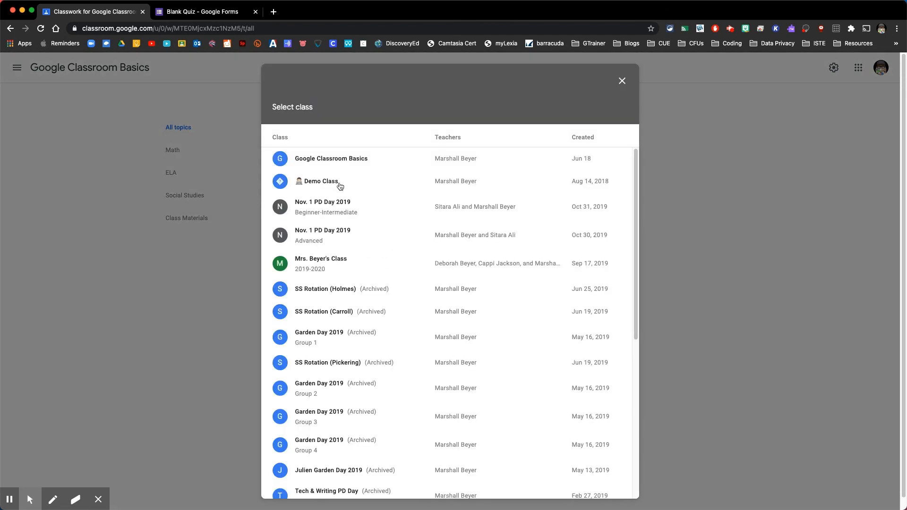
scroll(340, 186, "down", 6)
scroll(347, 270, "down", 1)
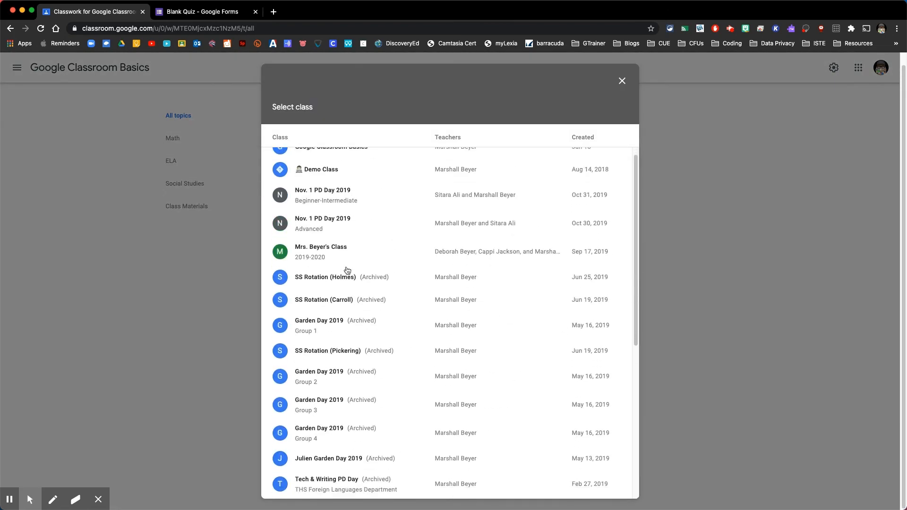
scroll(347, 270, "up", 1)
scroll(347, 270, "down", 2)
scroll(348, 270, "up", 2)
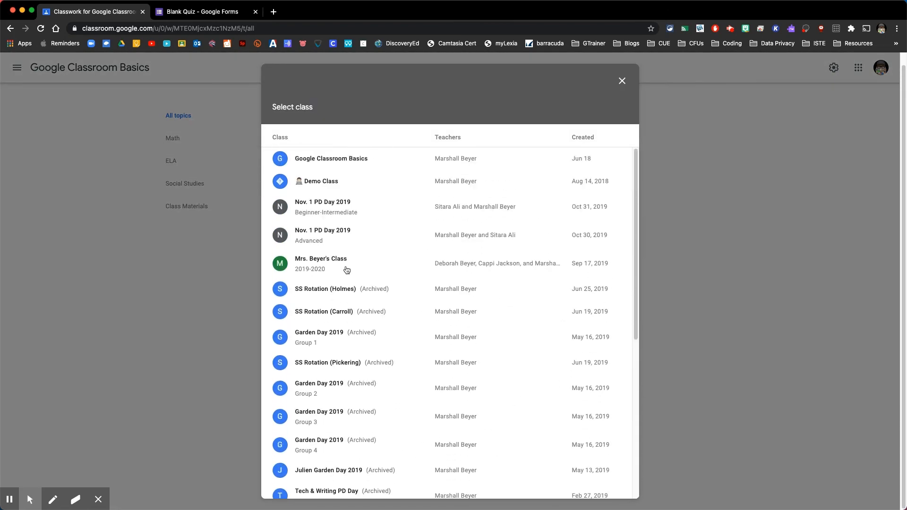
left_click(334, 183)
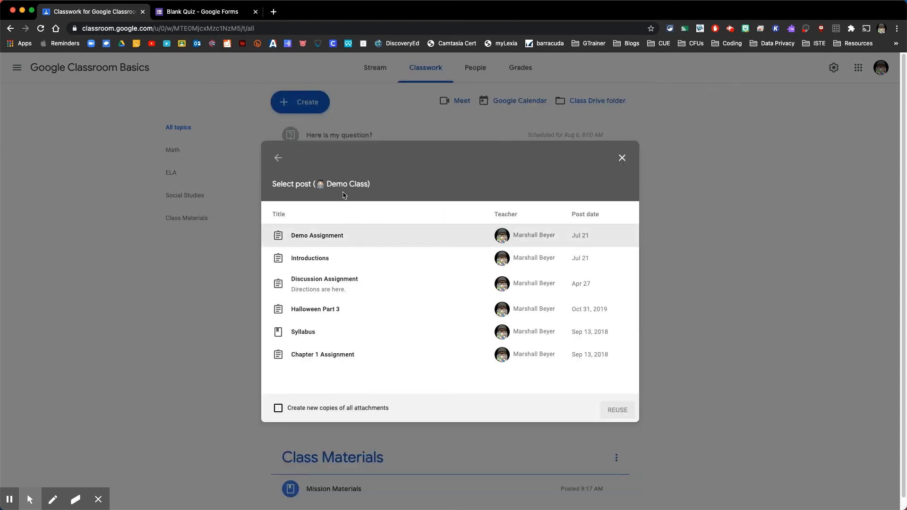
Reuse the "Discussion Assignment" post from Demo Class and assign it to this class with its existing settings.
left_click(330, 284)
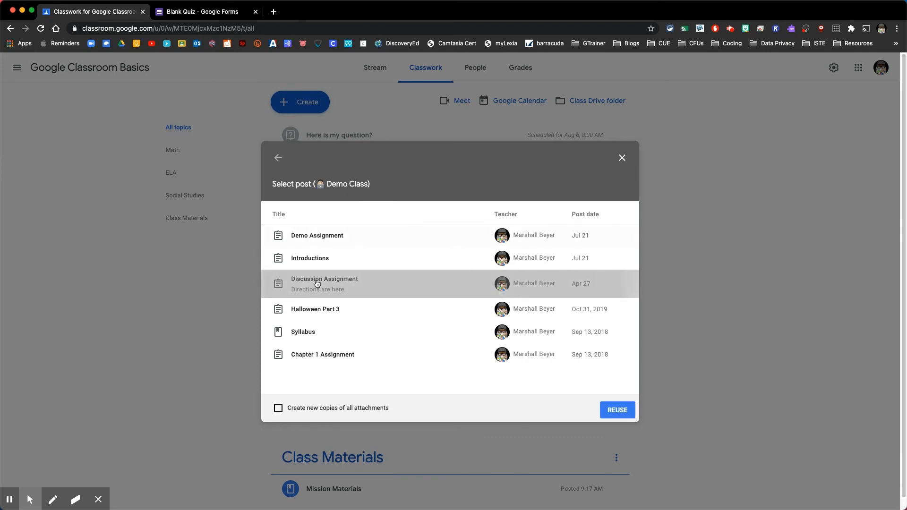
left_click(616, 411)
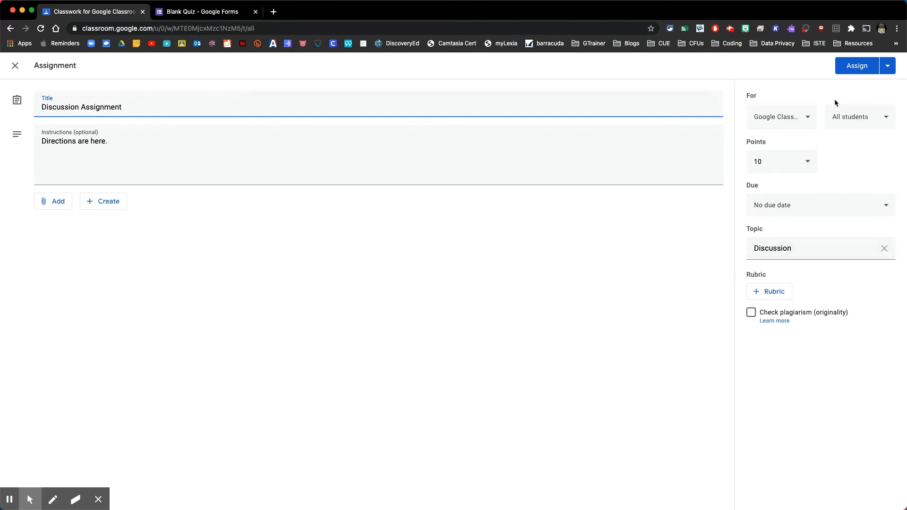
left_click(863, 68)
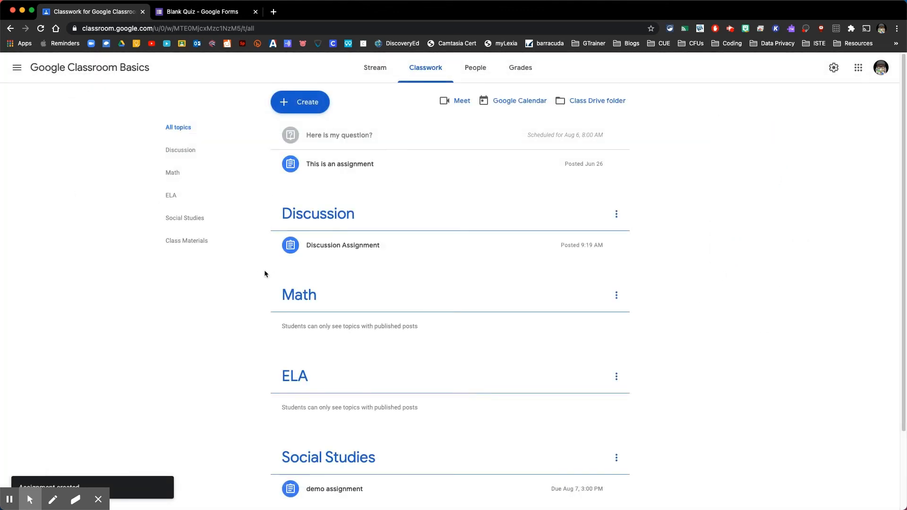
scroll(385, 220, "down", 2)
scroll(384, 220, "up", 2)
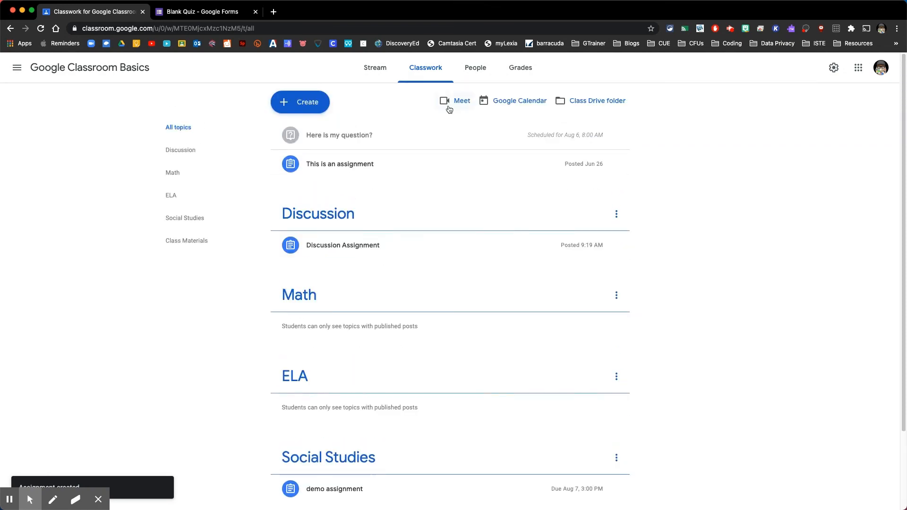